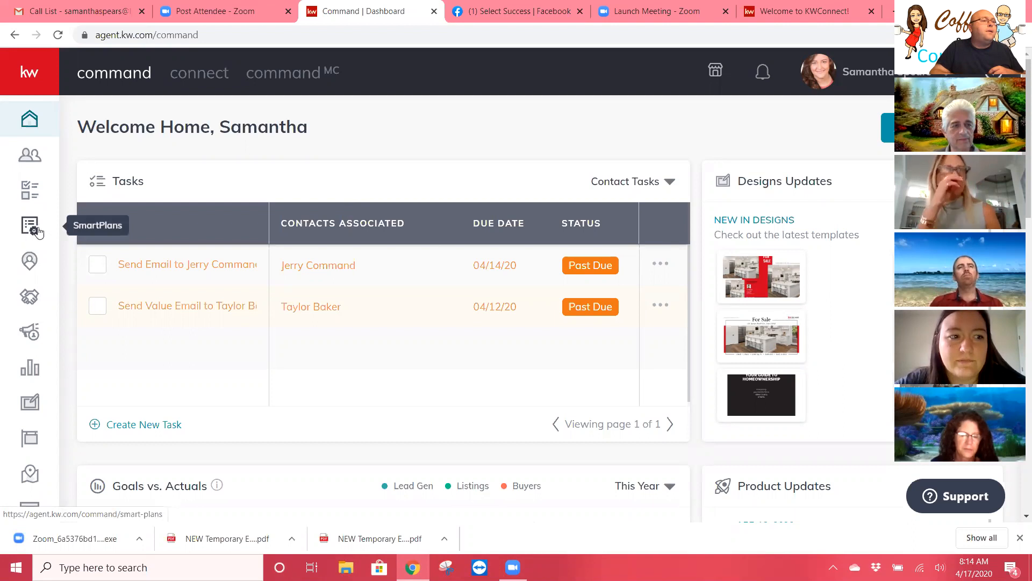
# Step: Open the SmartPlans section and look over the People Plans in My SmartPlans
pyautogui.click(25, 226)
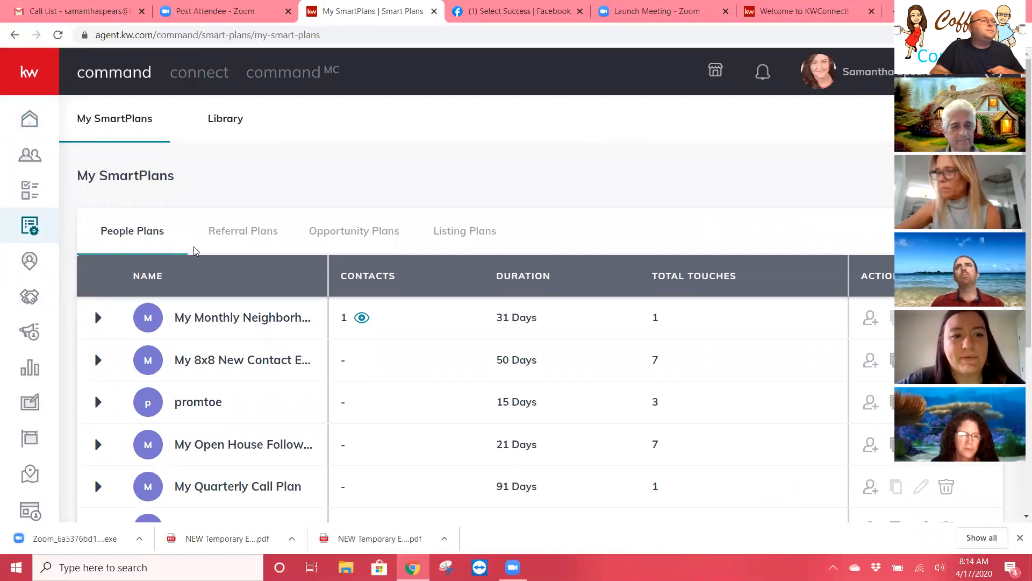
pyautogui.scroll(-5, 253, 344)
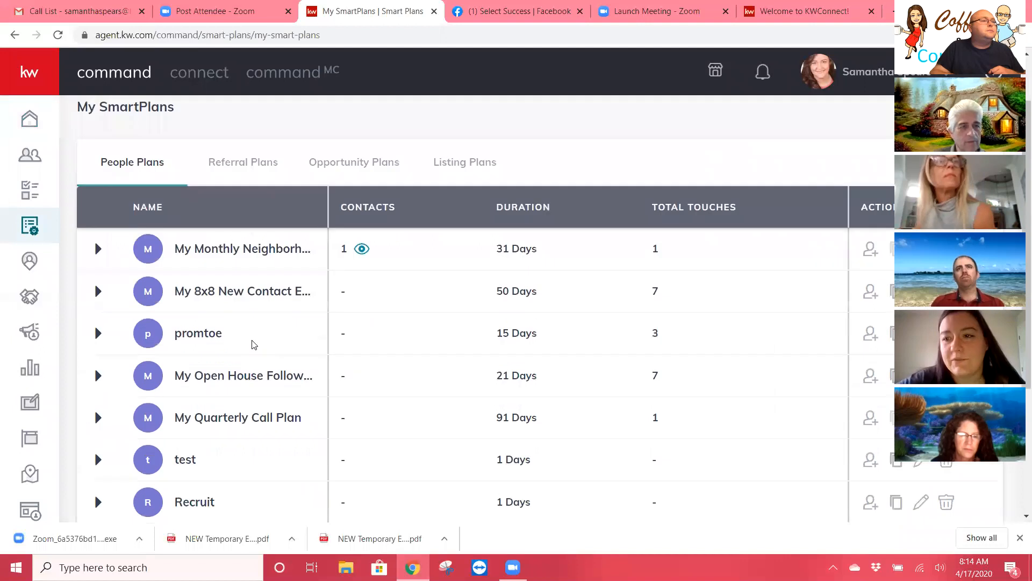
pyautogui.scroll(5, 253, 344)
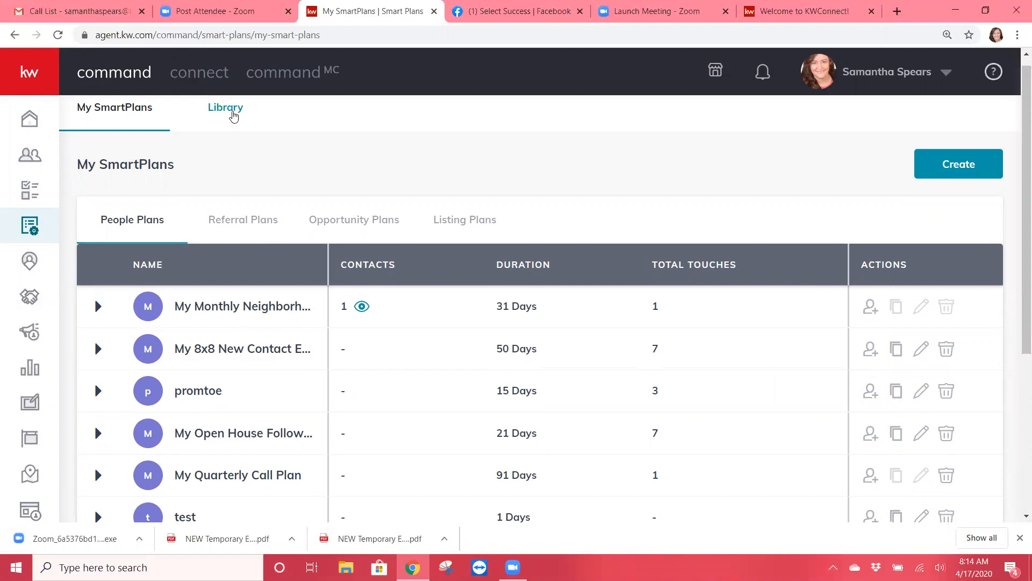
# Step: Open the SmartPlans library and browse the available ready-made plans
pyautogui.click(221, 111)
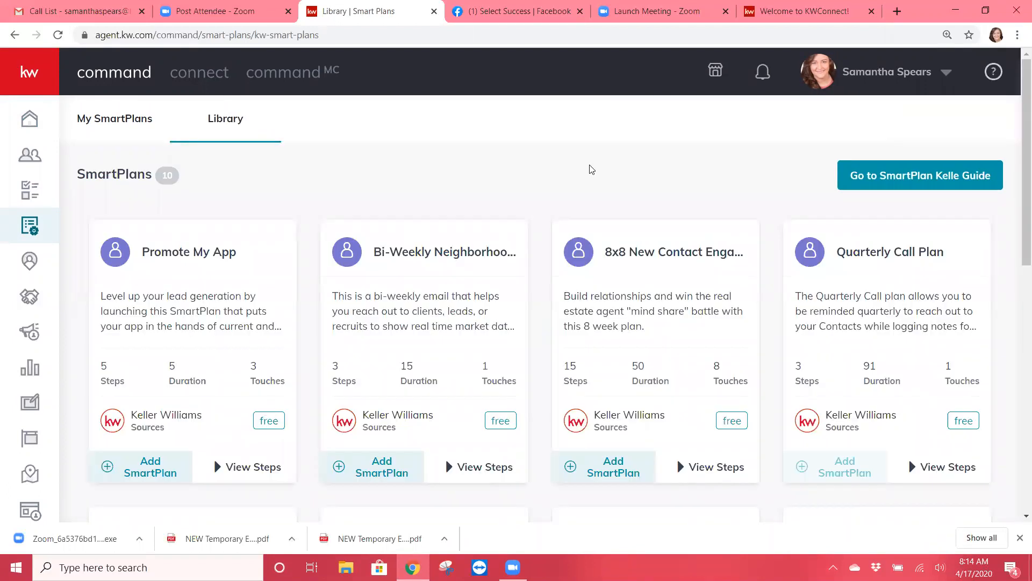
pyautogui.scroll(-5, 592, 169)
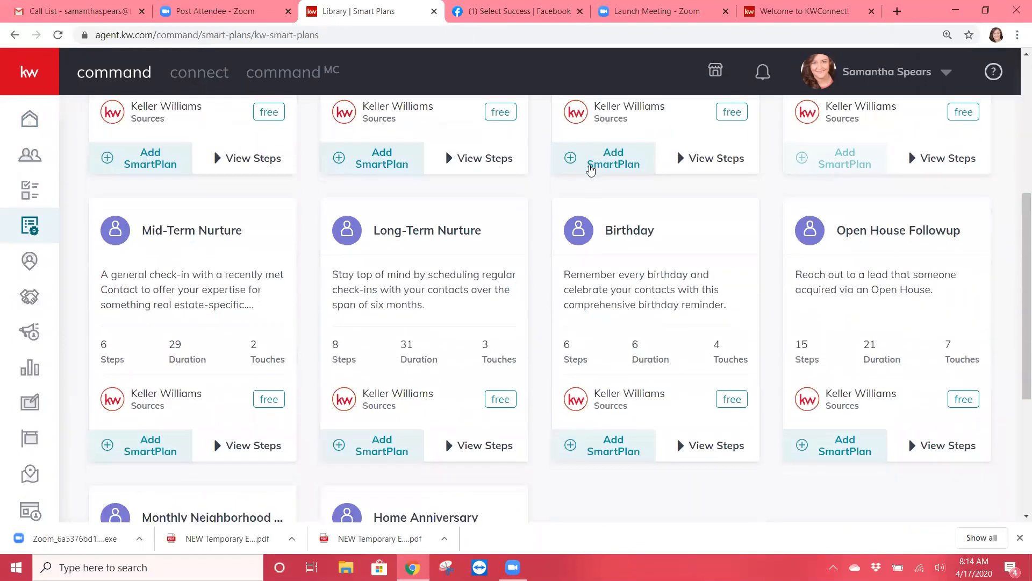
pyautogui.scroll(-5, 591, 170)
pyautogui.scroll(3, 591, 170)
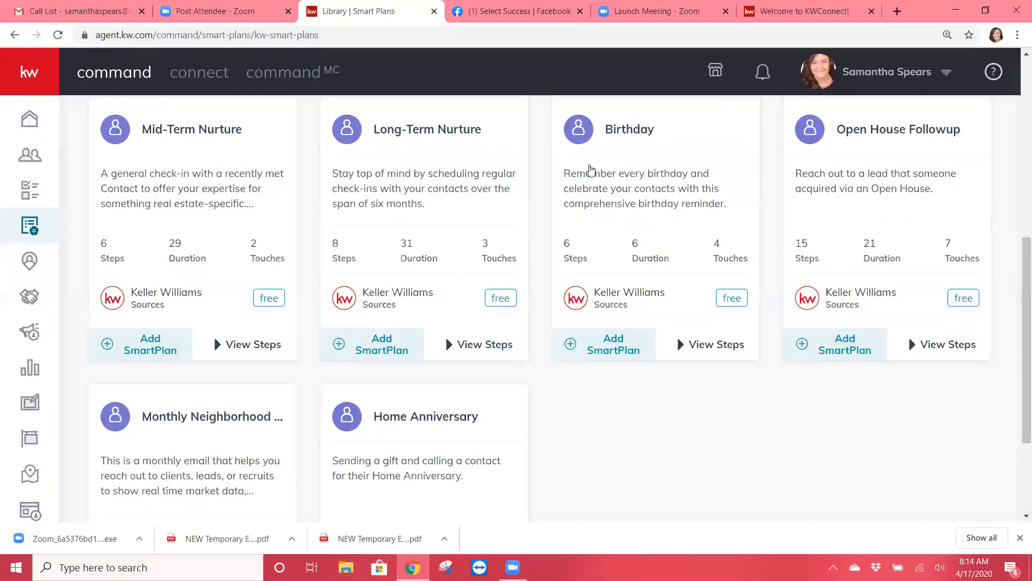
pyautogui.scroll(6, 591, 170)
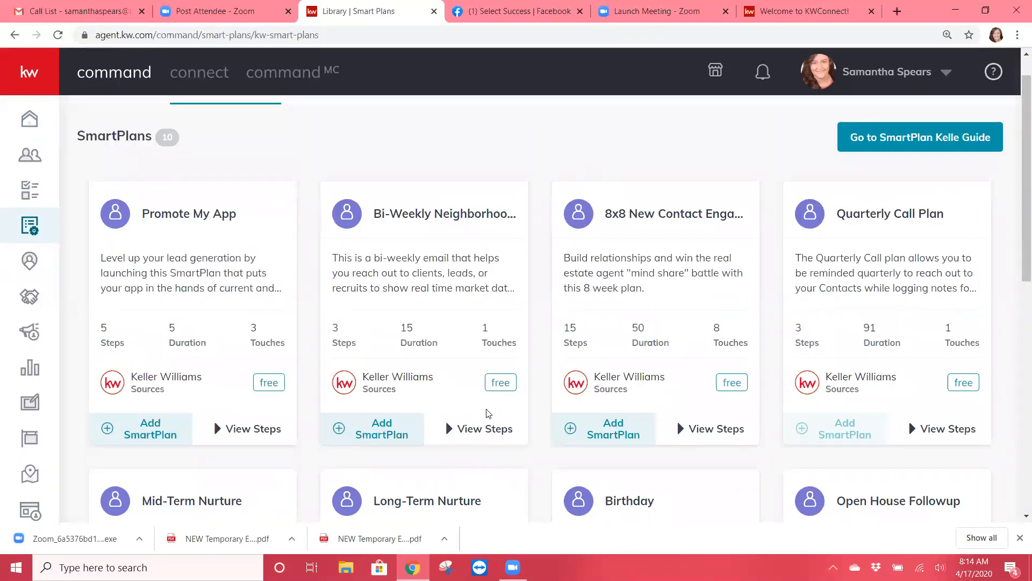
# Step: View the steps of the Bi-Weekly Neighborhood plan in the library, and collapse them again
pyautogui.click(481, 435)
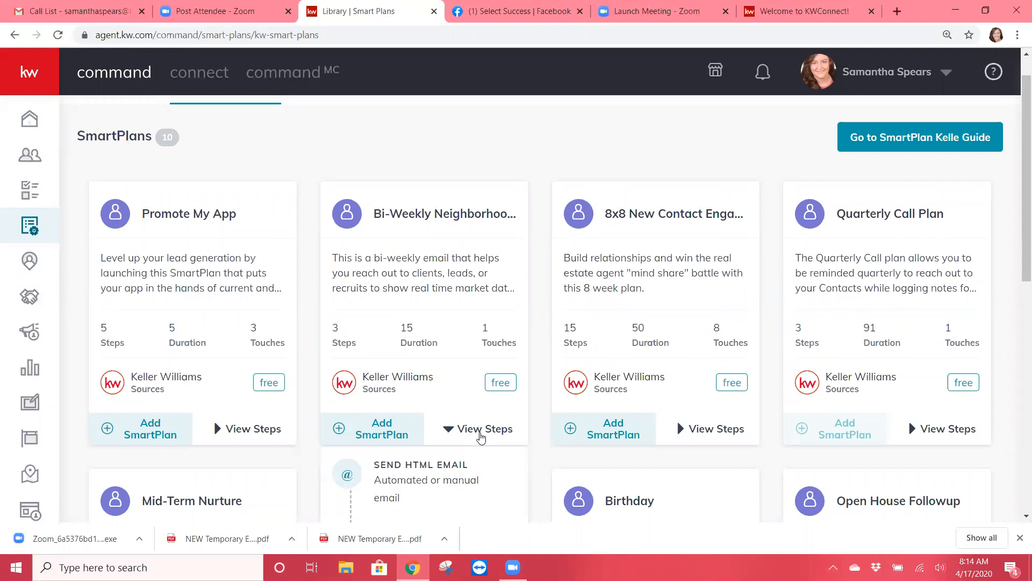
pyautogui.scroll(-2, 481, 439)
pyautogui.scroll(-4, 481, 437)
pyautogui.scroll(4, 484, 433)
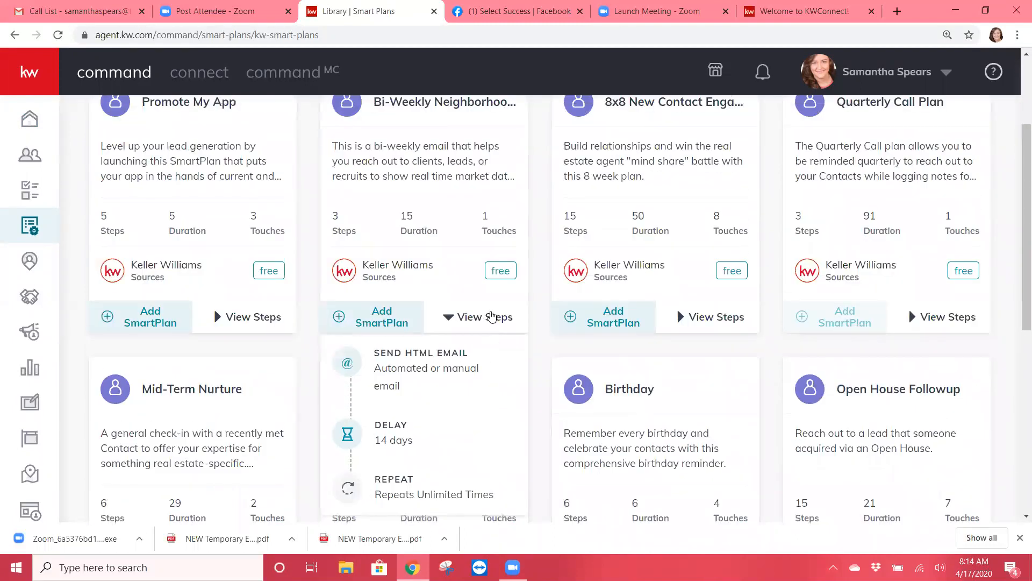
pyautogui.click(491, 316)
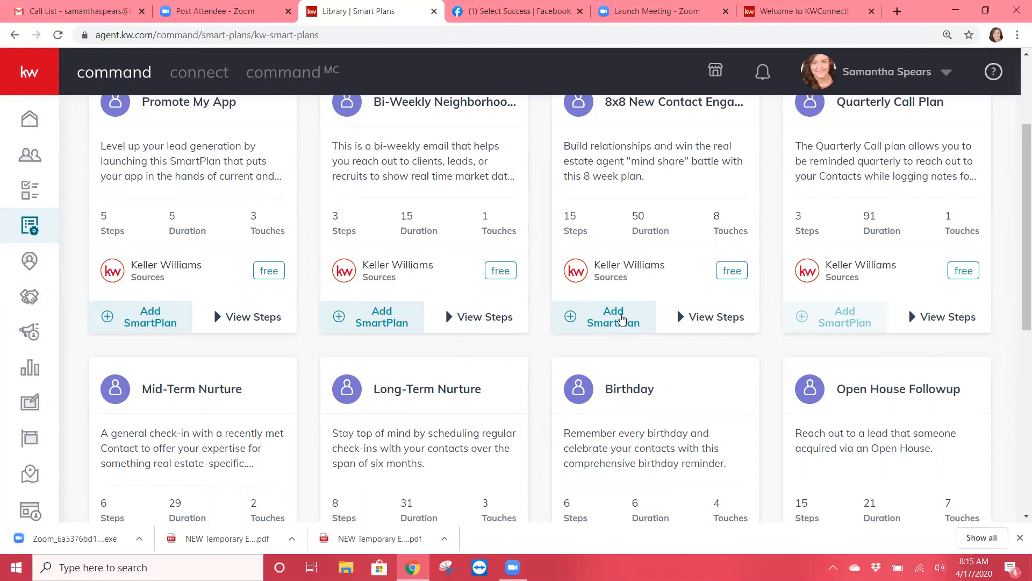
# Step: Add the 8x8 New Contact Engagement plan to My SmartPlans under the name "My 8x8 New Contact"
pyautogui.click(619, 317)
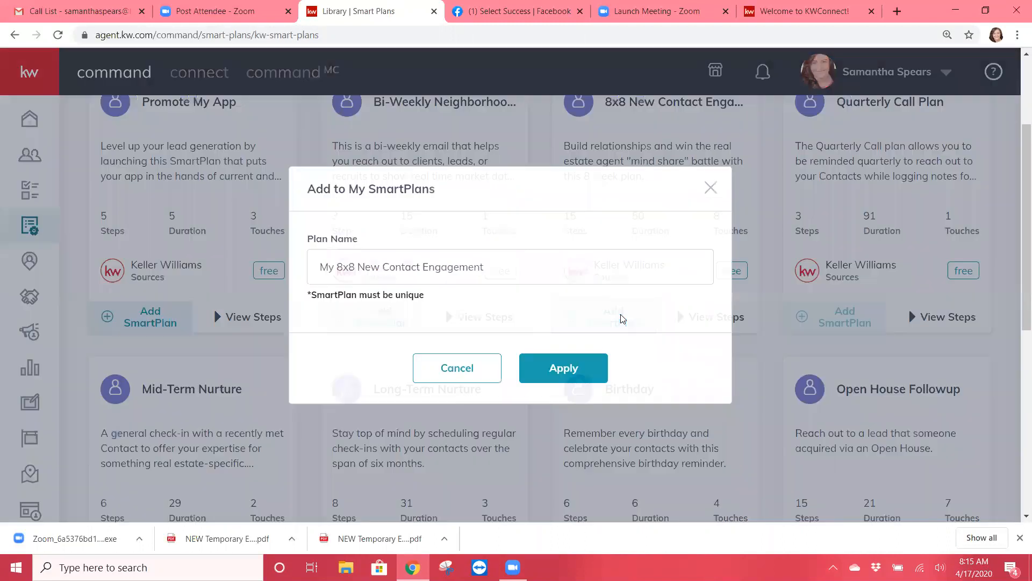
pyautogui.moveTo(532, 258); pyautogui.dragTo(422, 264)
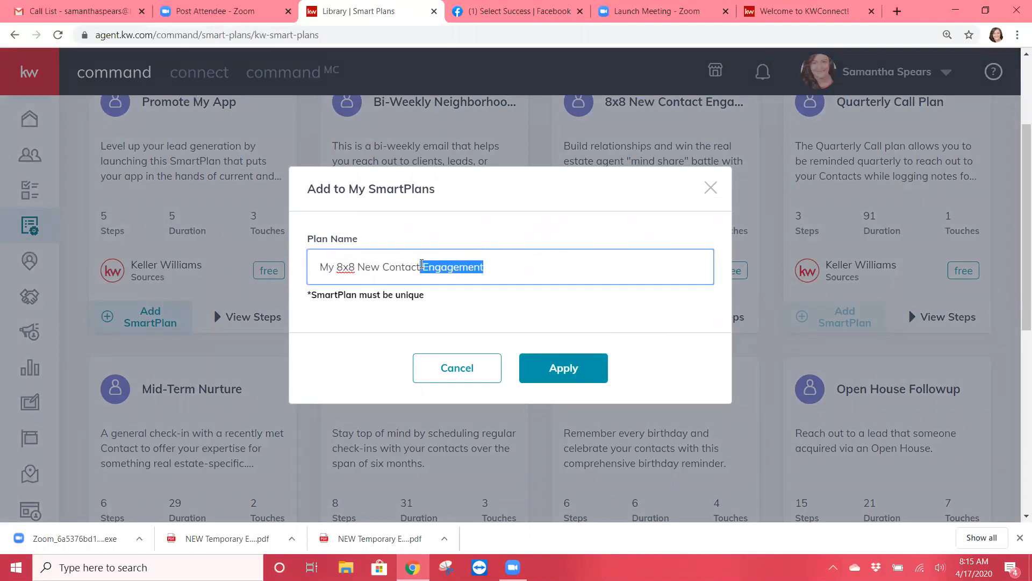
pyautogui.press('BackSpace')
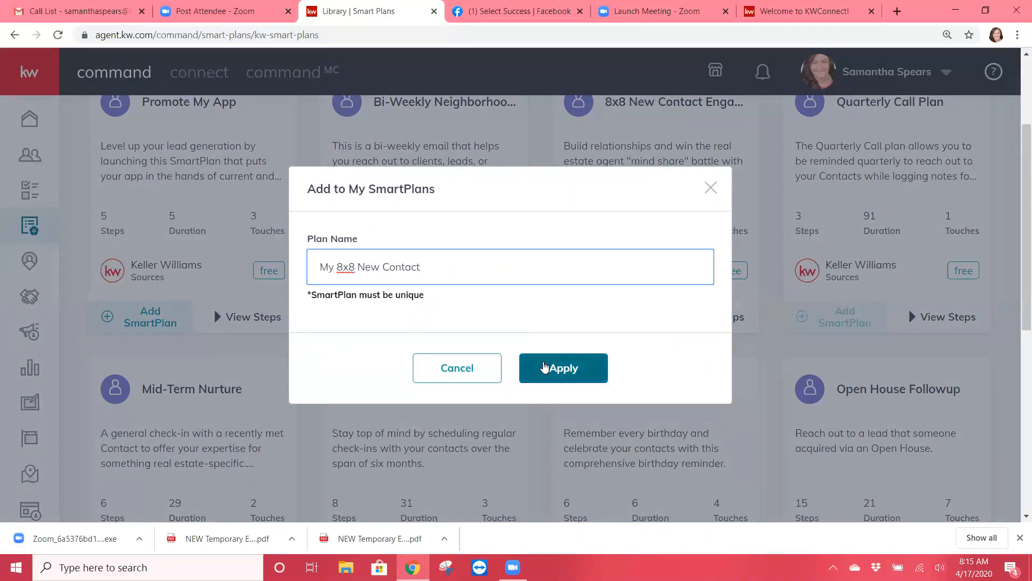
pyautogui.click(544, 367)
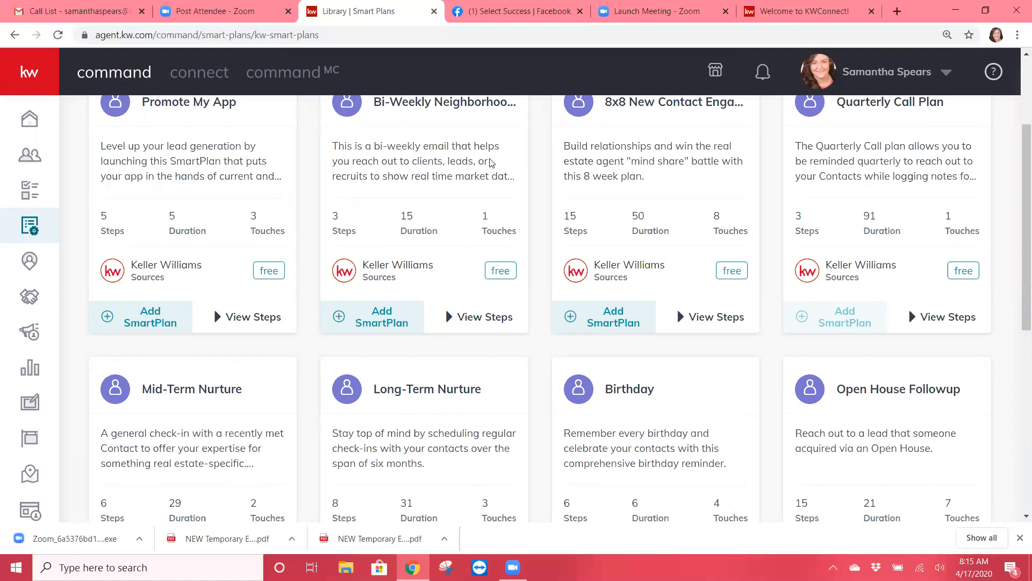
# Step: Find the My 8x8 New Contact plan in My SmartPlans and open it for editing
pyautogui.scroll(3, 491, 162)
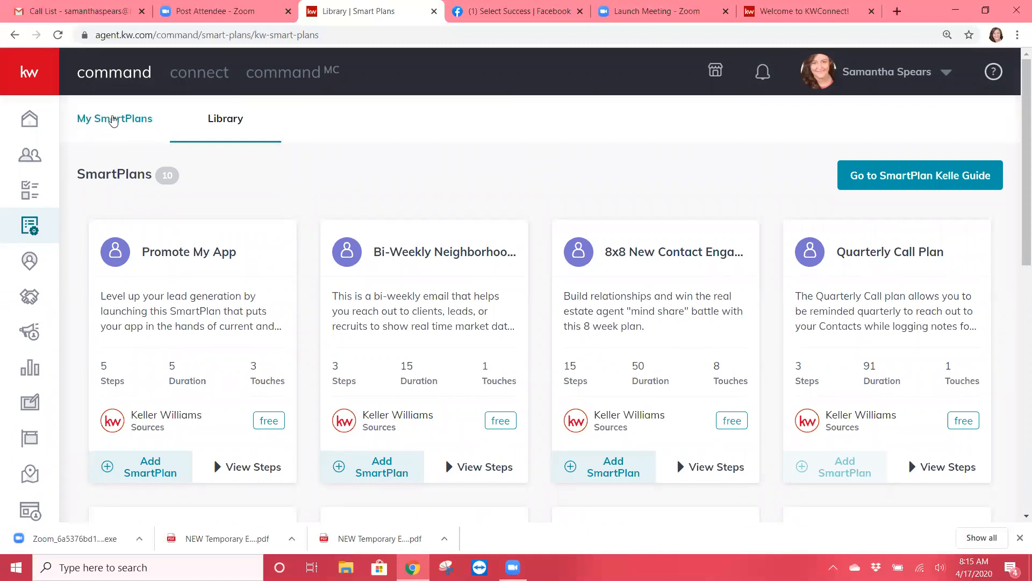
pyautogui.click(113, 118)
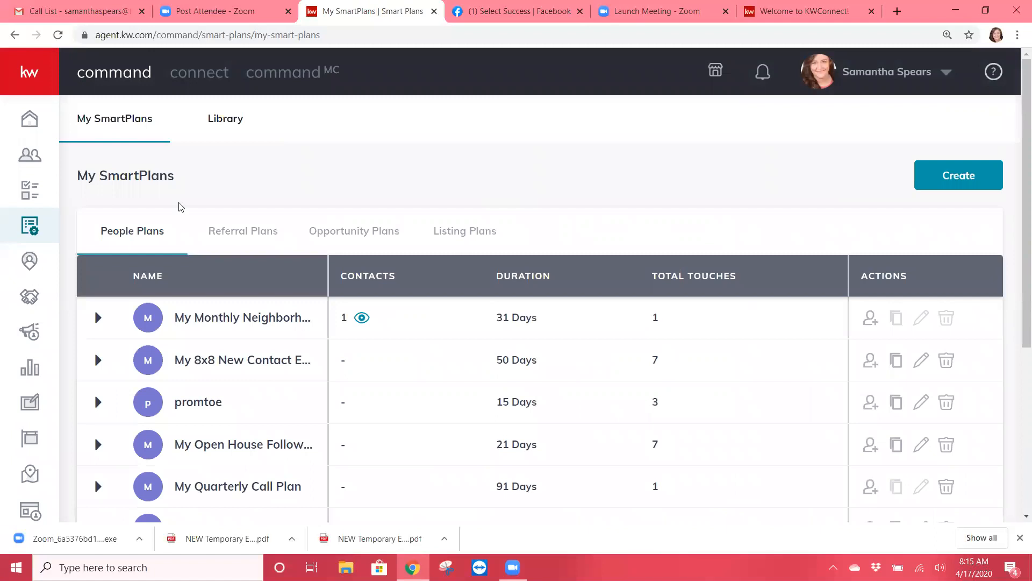
pyautogui.scroll(-2, 179, 206)
pyautogui.scroll(-5, 180, 206)
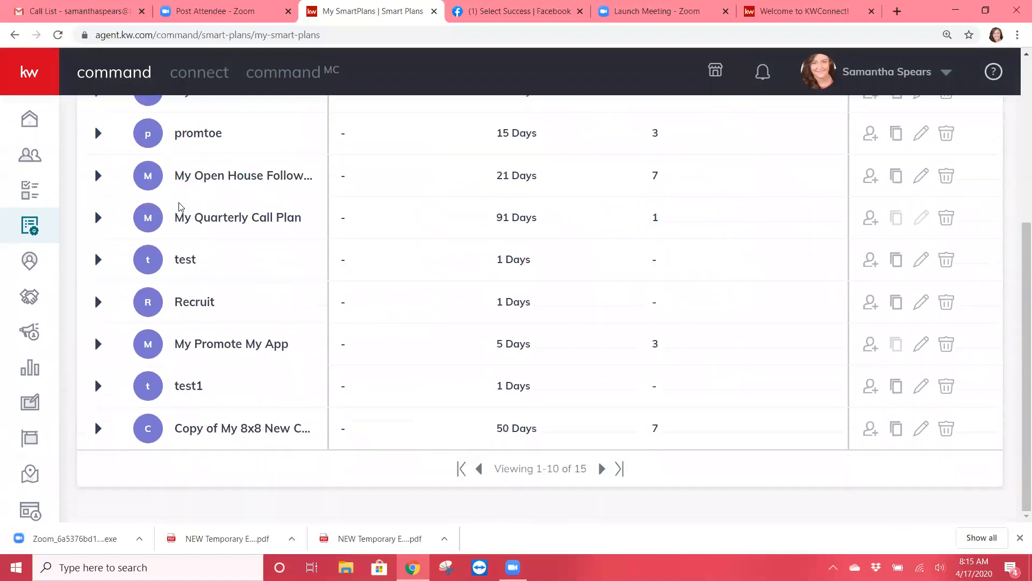
pyautogui.click(602, 468)
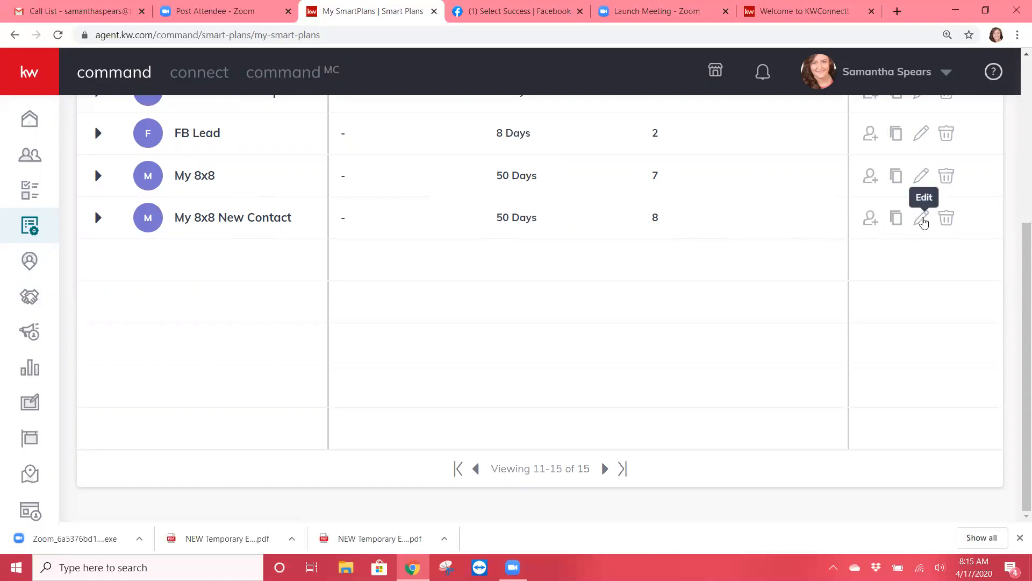
pyautogui.click(921, 219)
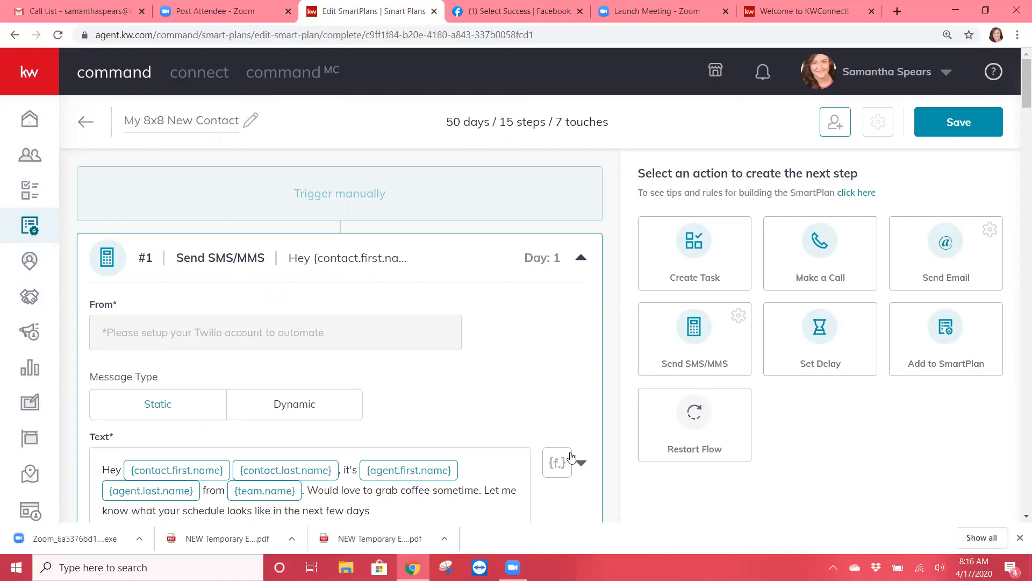
# Step: Return to the My SmartPlans list and reopen the My 8x8 New Contact plan for editing
pyautogui.click(15, 35)
pyautogui.scroll(-5, 682, 217)
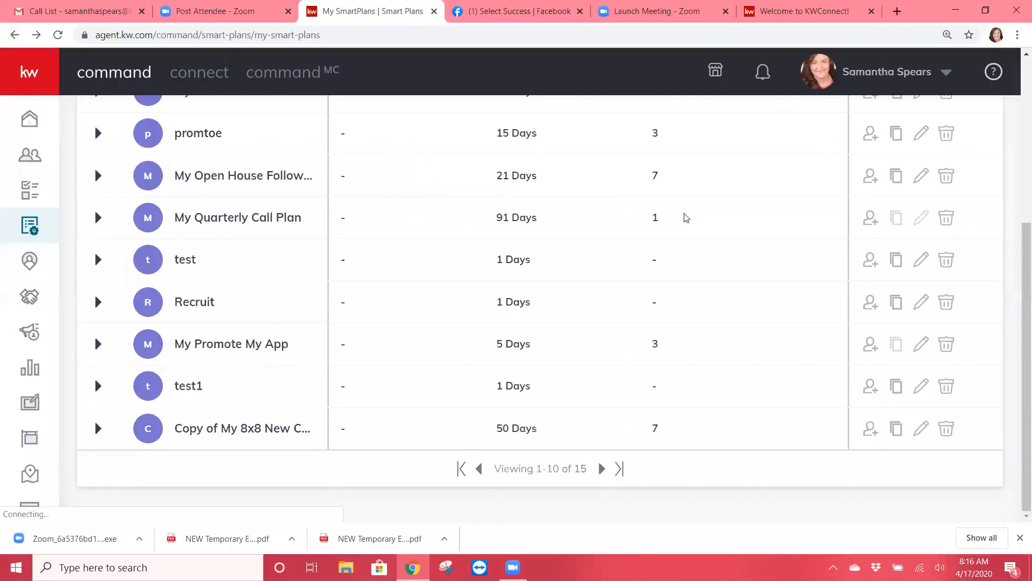
pyautogui.click(602, 468)
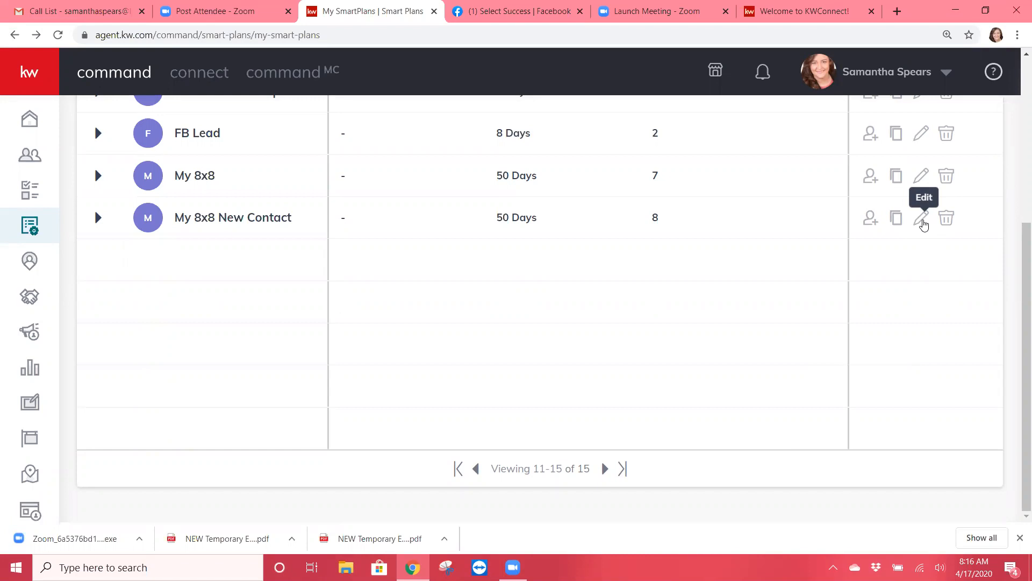
pyautogui.click(920, 219)
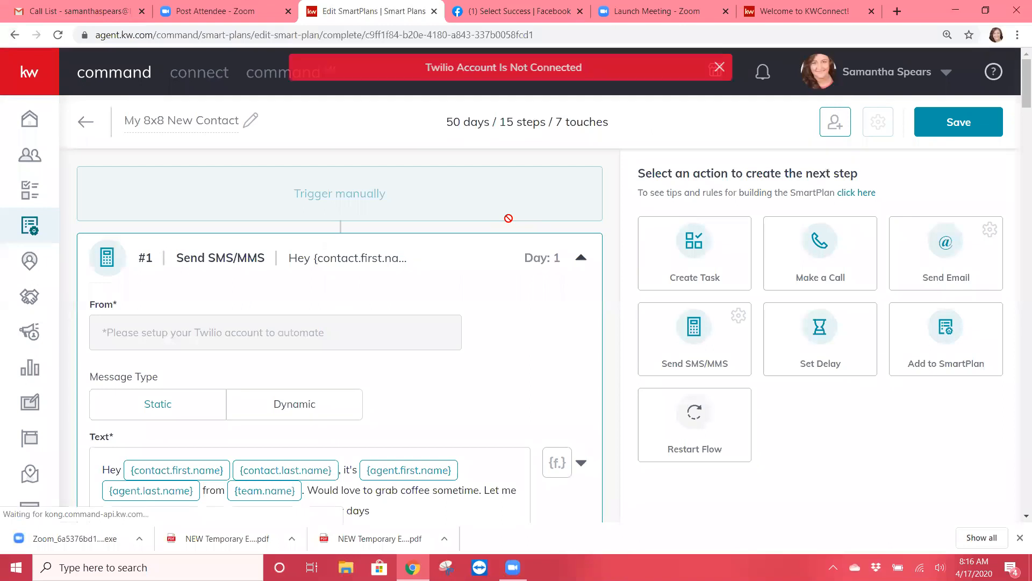
# Step: Look through the plan's sequence of text, delay, task and call steps, and return to its beginning
pyautogui.scroll(-1, 508, 218)
pyautogui.scroll(-5, 508, 218)
pyautogui.scroll(-6, 494, 219)
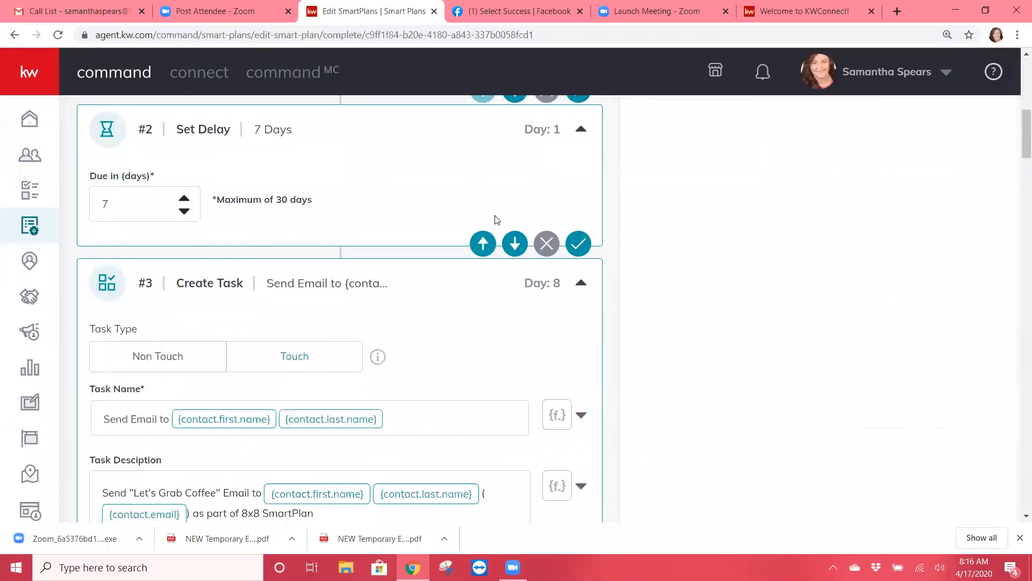
pyautogui.scroll(-10, 497, 219)
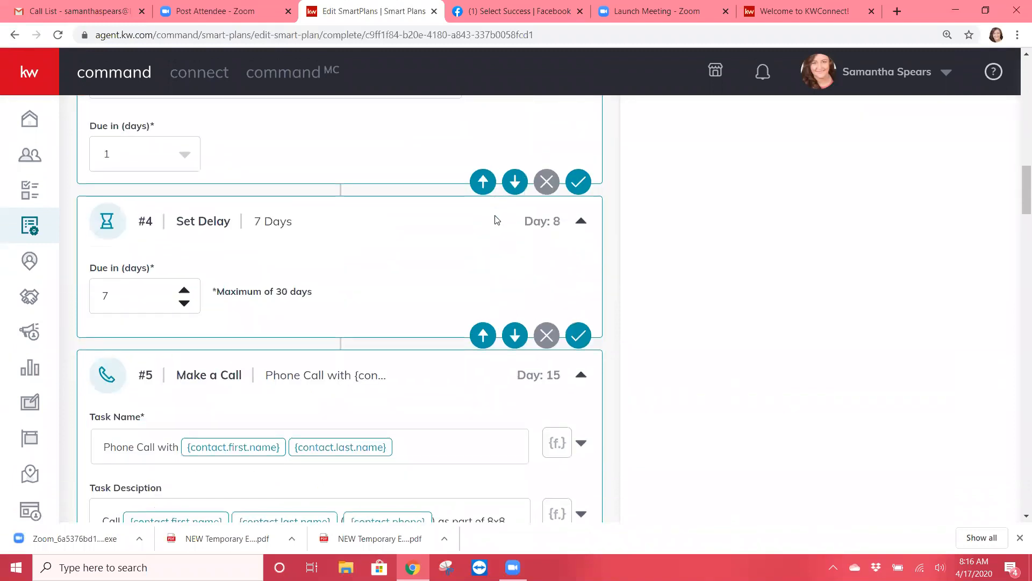
pyautogui.scroll(-5, 498, 219)
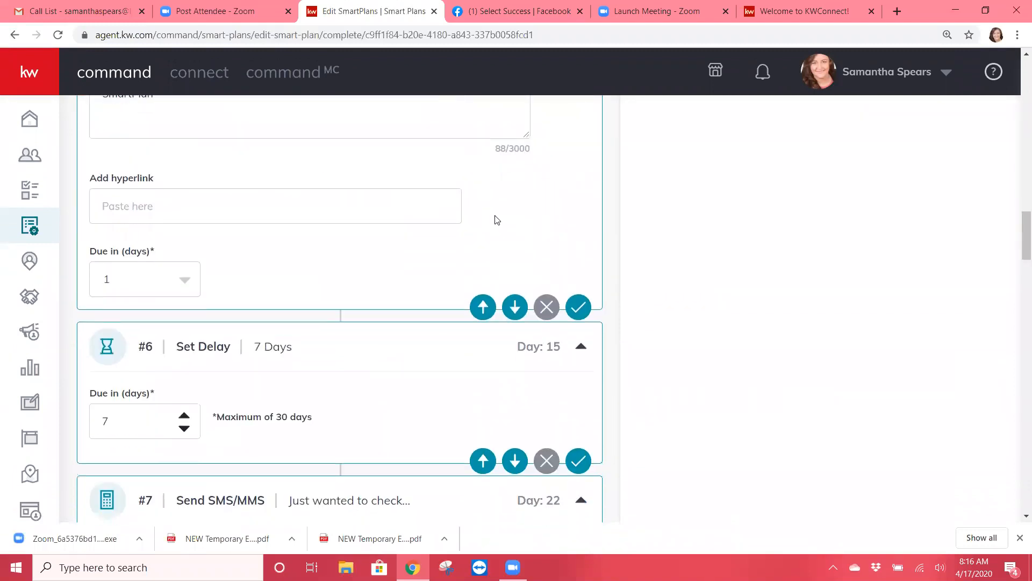
pyautogui.scroll(16, 497, 219)
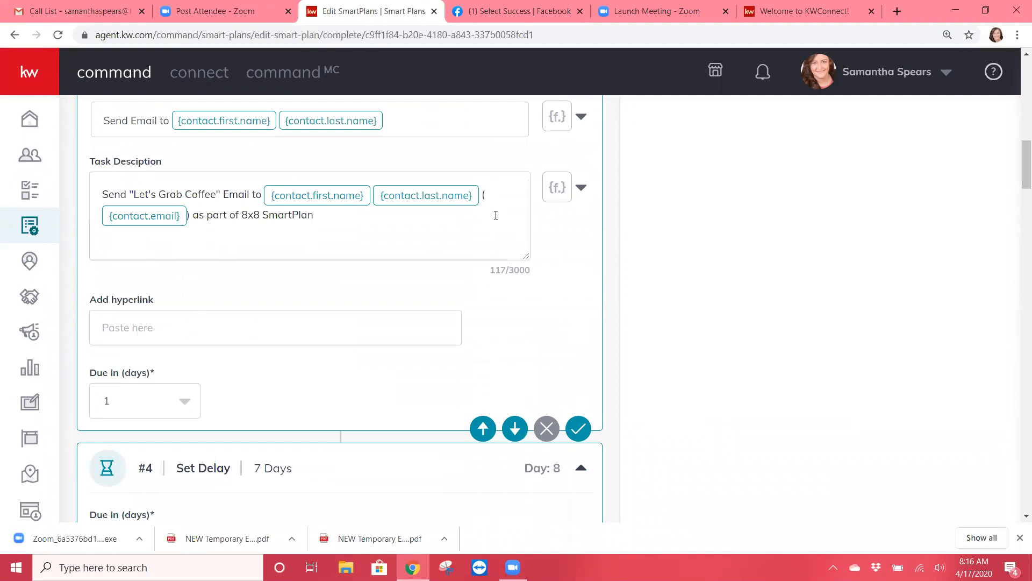
pyautogui.scroll(1, 495, 215)
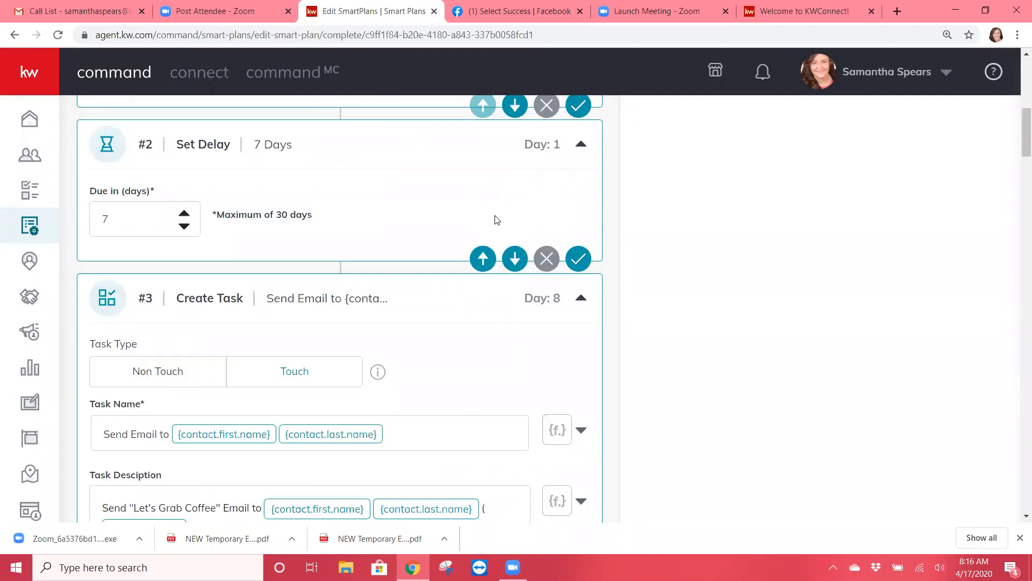
pyautogui.scroll(7, 497, 219)
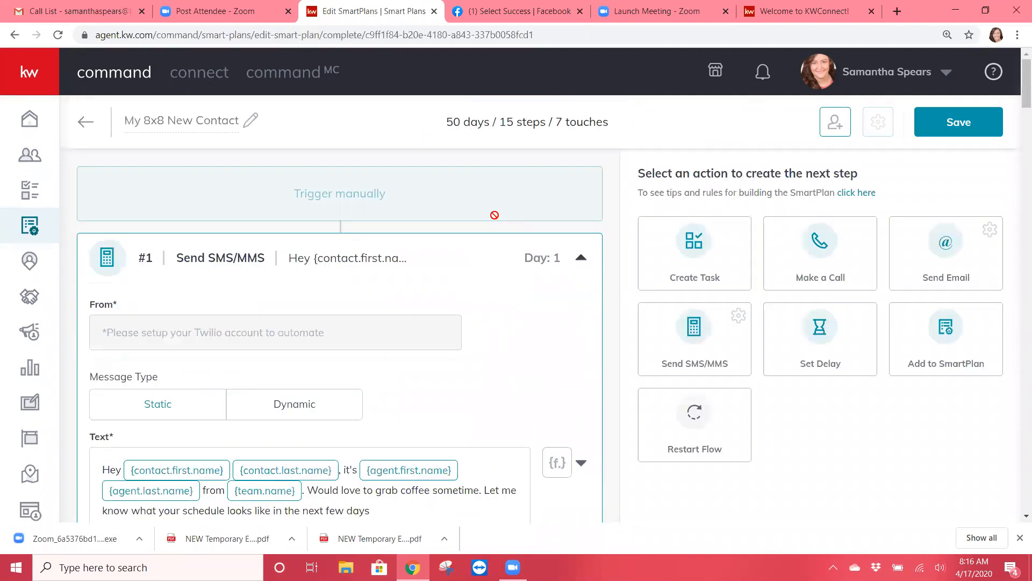
# Step: Examine the message text of step #1, Send SMS/MMS, and the merge fields that can be inserted into it
pyautogui.scroll(-2, 497, 219)
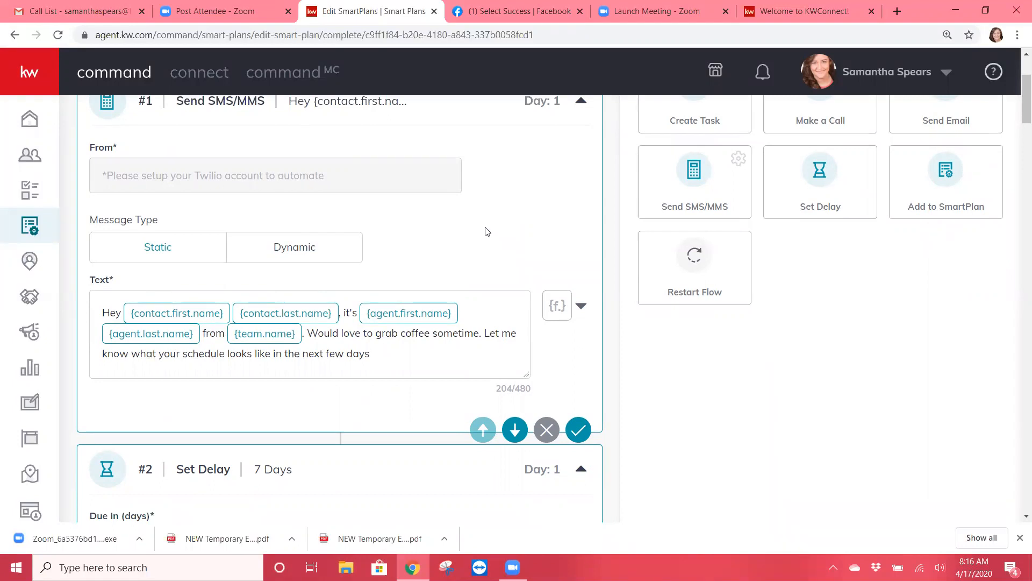
pyautogui.scroll(1, 459, 240)
pyautogui.scroll(-2, 459, 240)
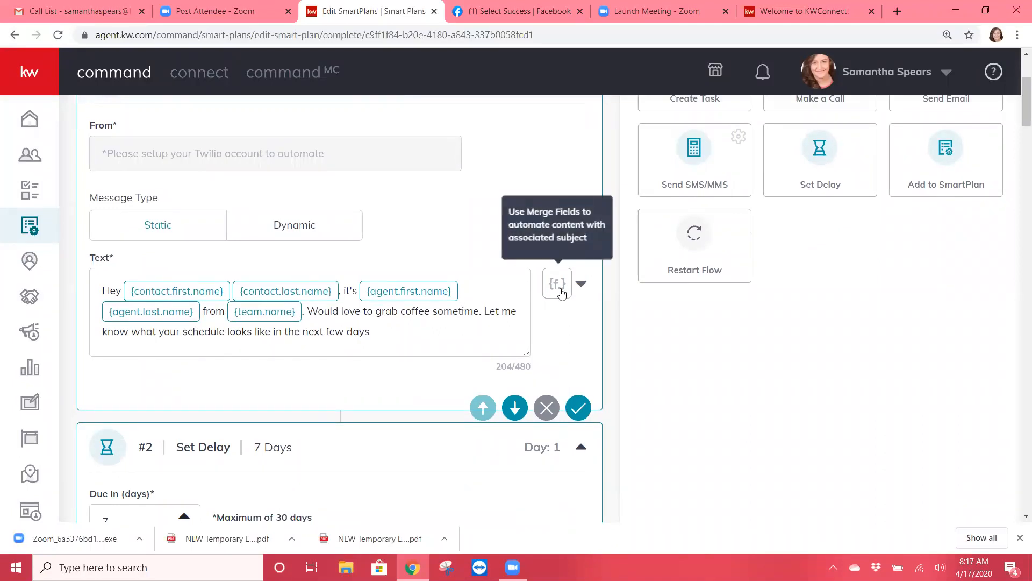
pyautogui.click(581, 284)
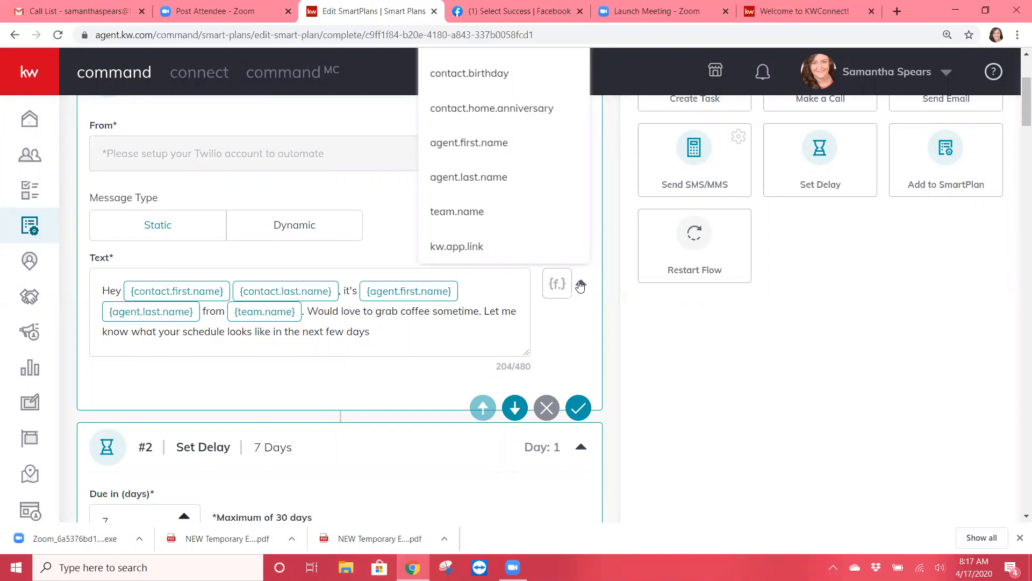
pyautogui.scroll(-1, 543, 237)
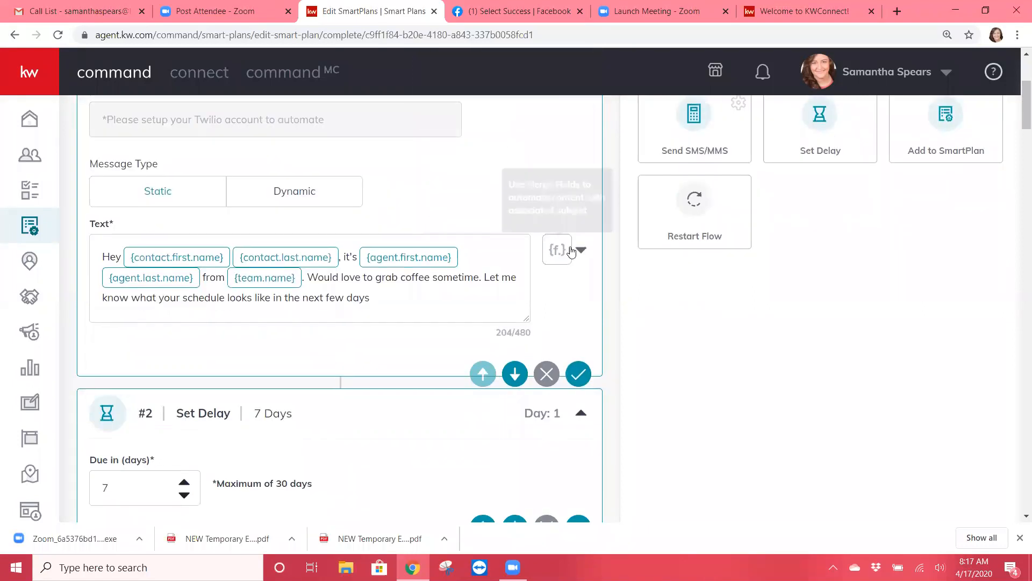
pyautogui.scroll(4, 546, 168)
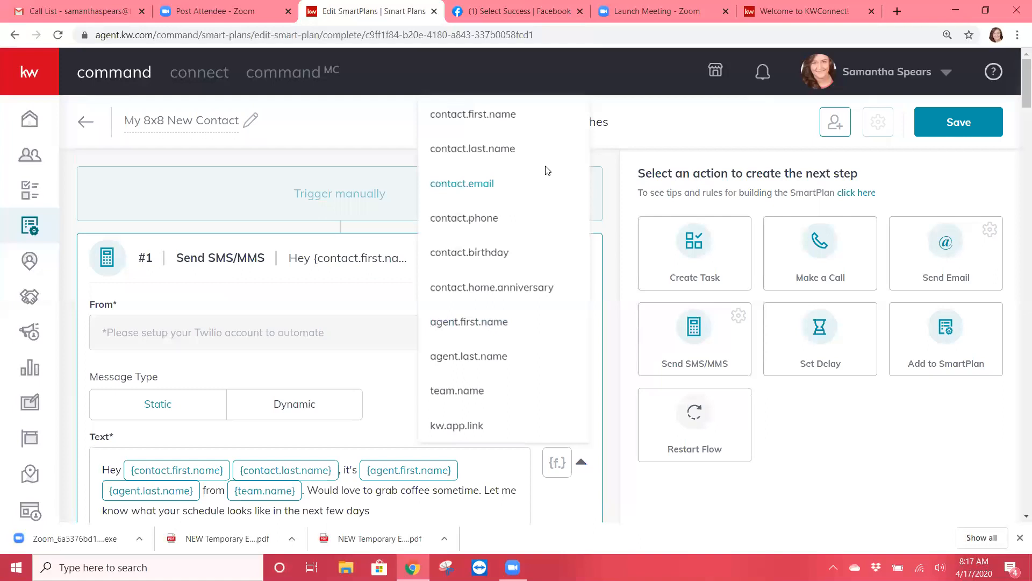
pyautogui.click(394, 156)
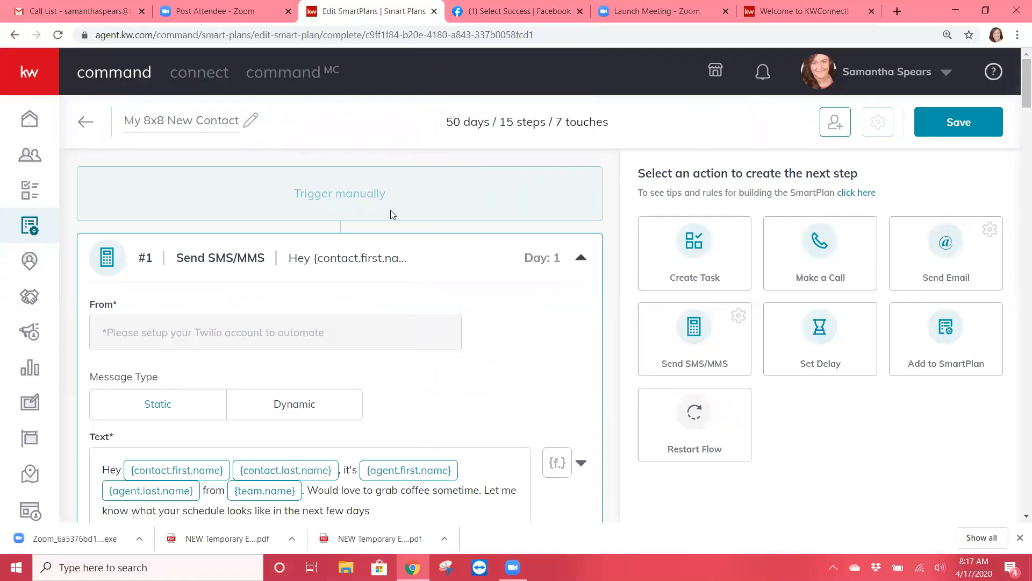
pyautogui.scroll(-4, 390, 210)
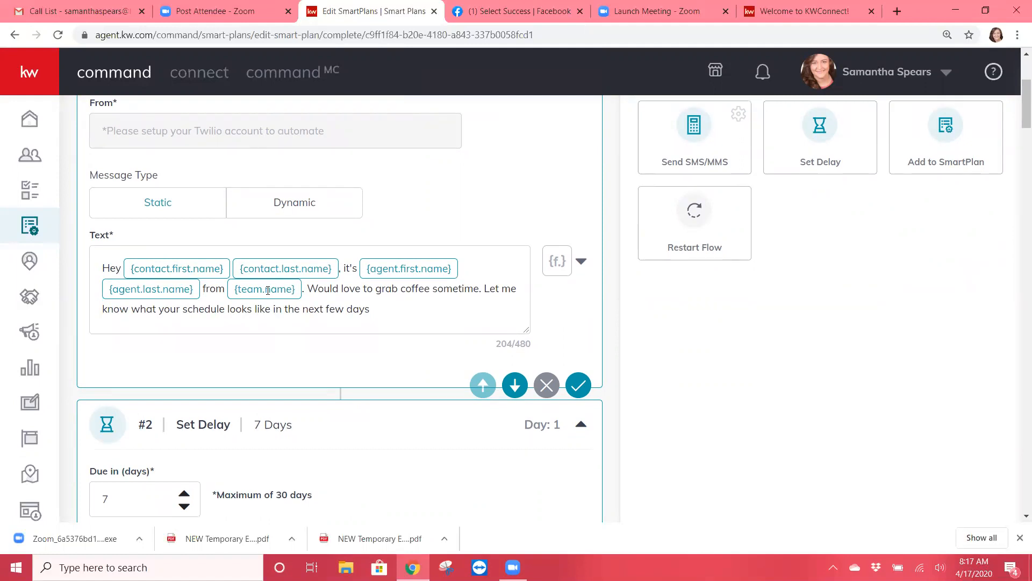
# Step: Delete the contact last name merge field from the message text of step #1, Send SMS/MMS
pyautogui.scroll(-1, 268, 291)
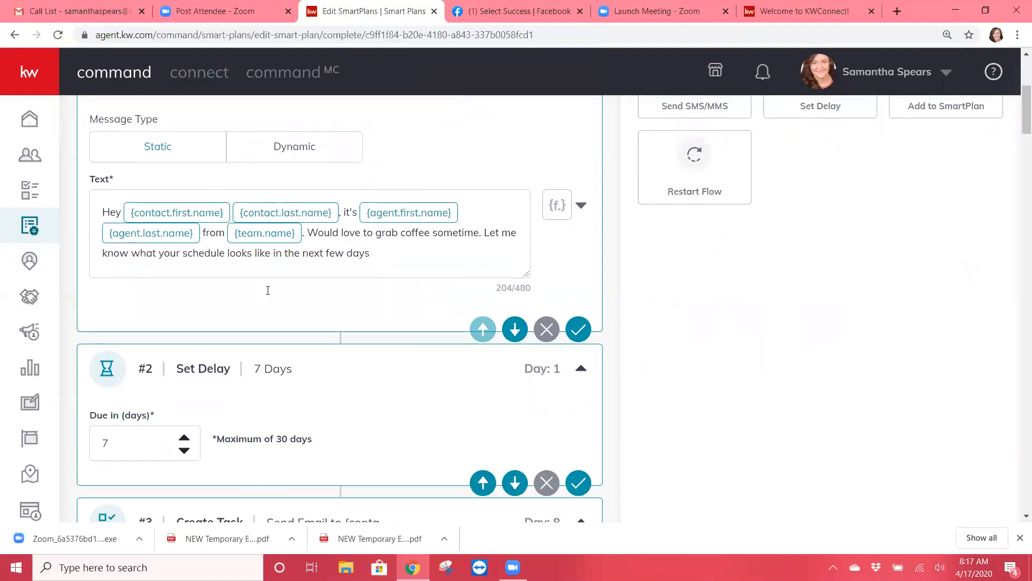
pyautogui.scroll(2, 267, 290)
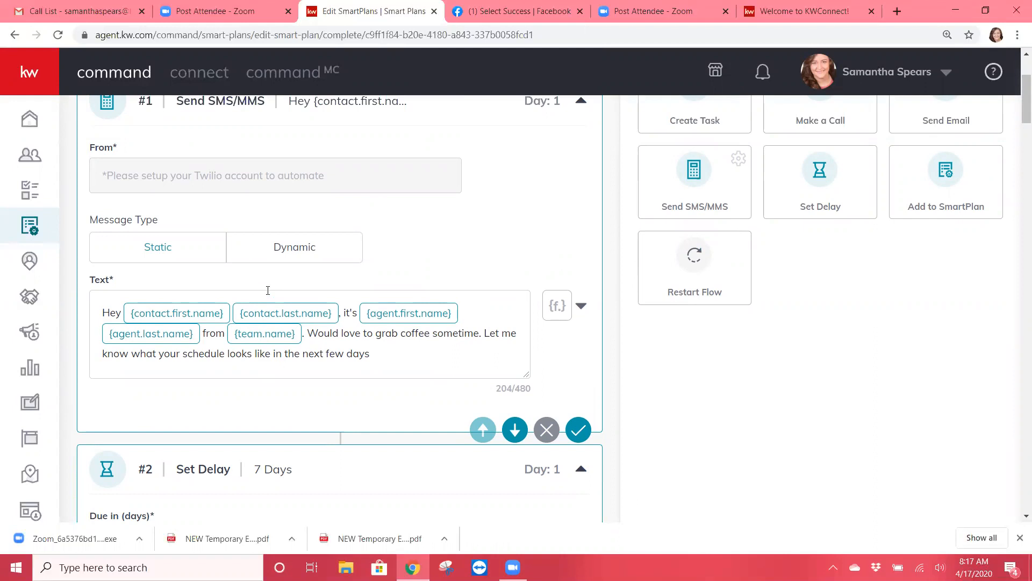
pyautogui.click(339, 313)
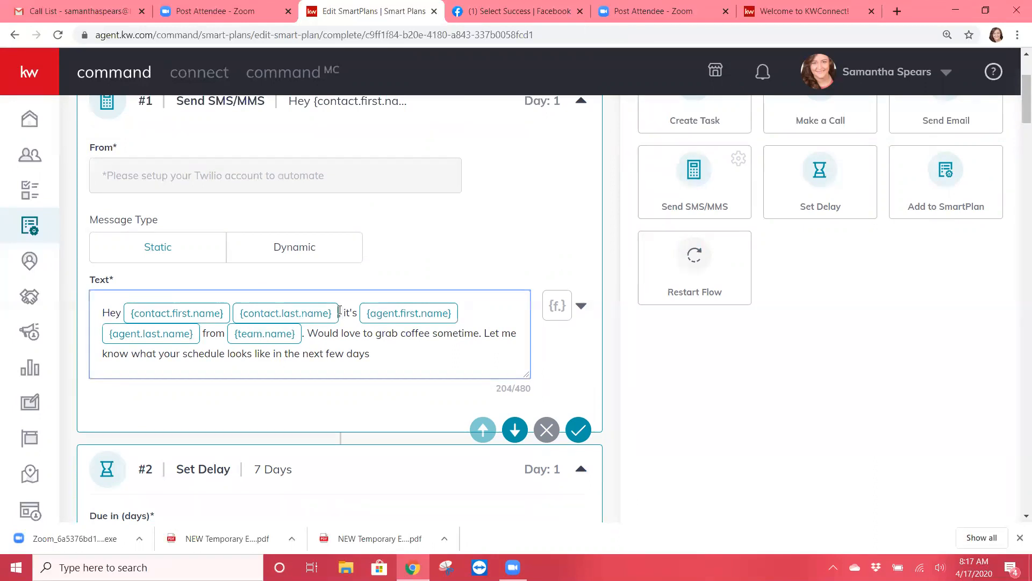
pyautogui.press('BackSpace')
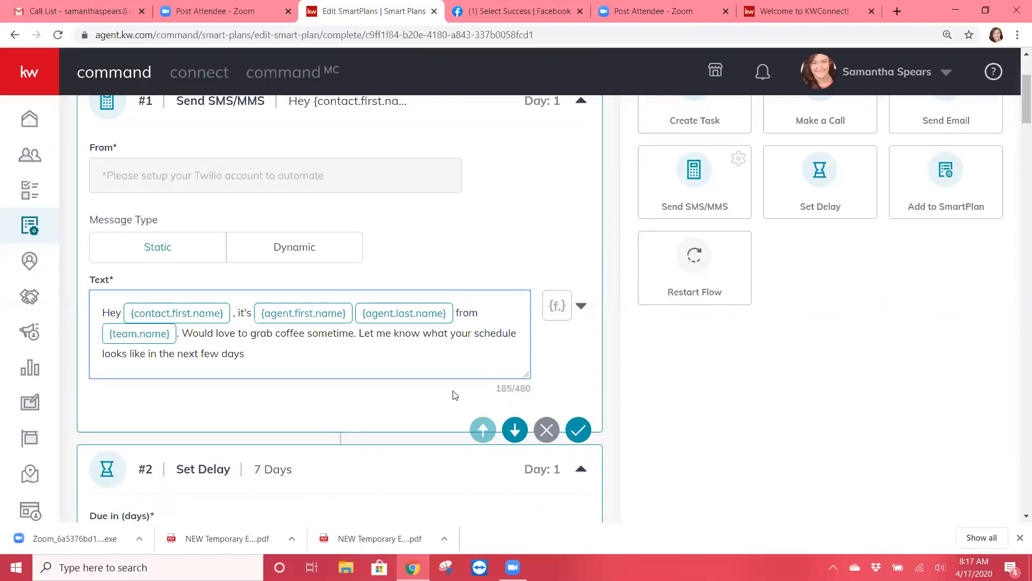
# Step: Remove step #1, Send SMS/MMS, from the My 8x8 New Contact plan and confirm the removal
pyautogui.click(548, 429)
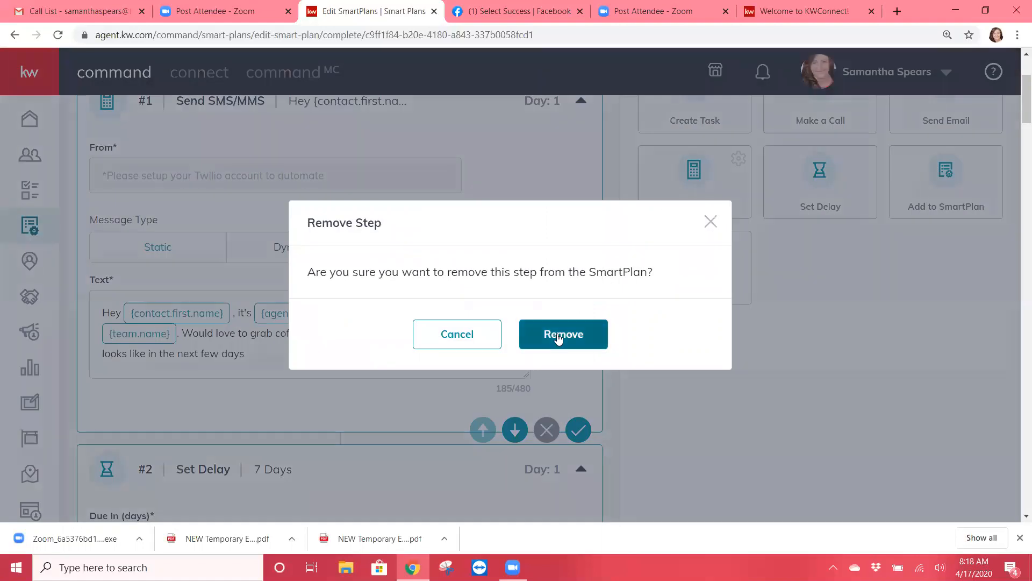
pyautogui.click(557, 337)
# Step: Add a Send Email step to the end of the plan and look over its email type, subject and content fields
pyautogui.scroll(3, 737, 288)
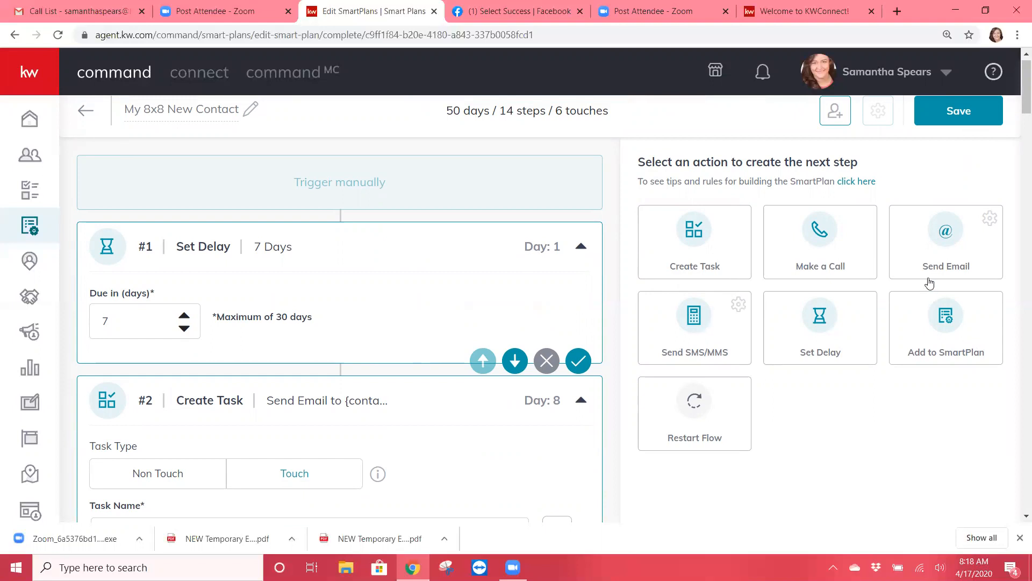
pyautogui.click(939, 247)
pyautogui.scroll(-20, 439, 299)
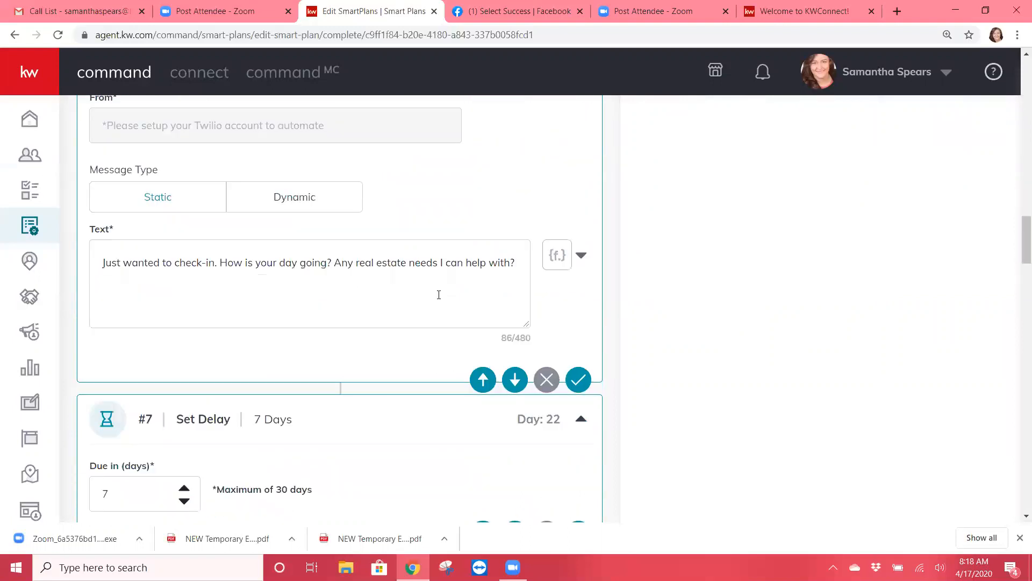
pyautogui.scroll(-8, 439, 295)
pyautogui.scroll(-20, 439, 298)
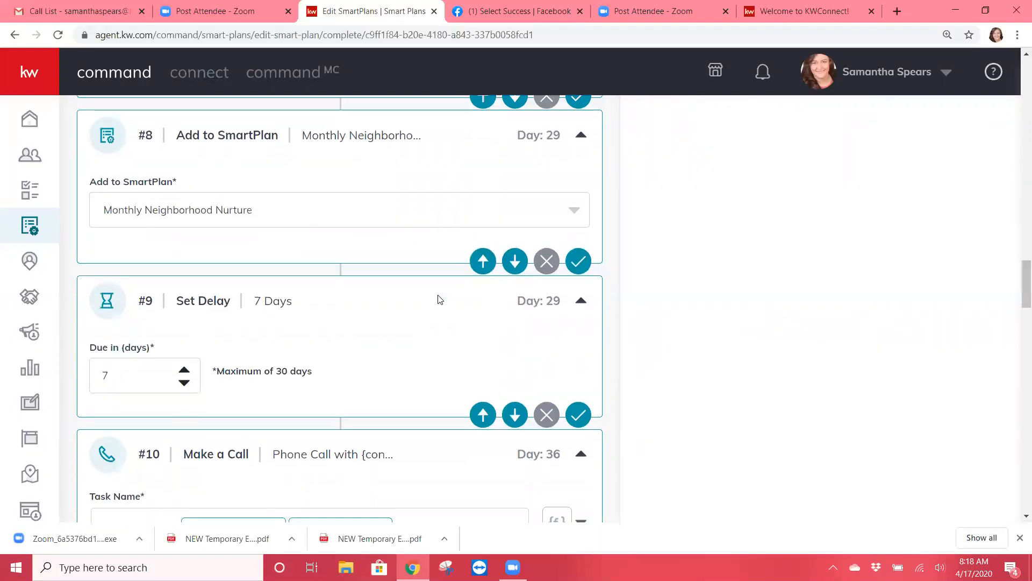
pyautogui.scroll(-20, 438, 299)
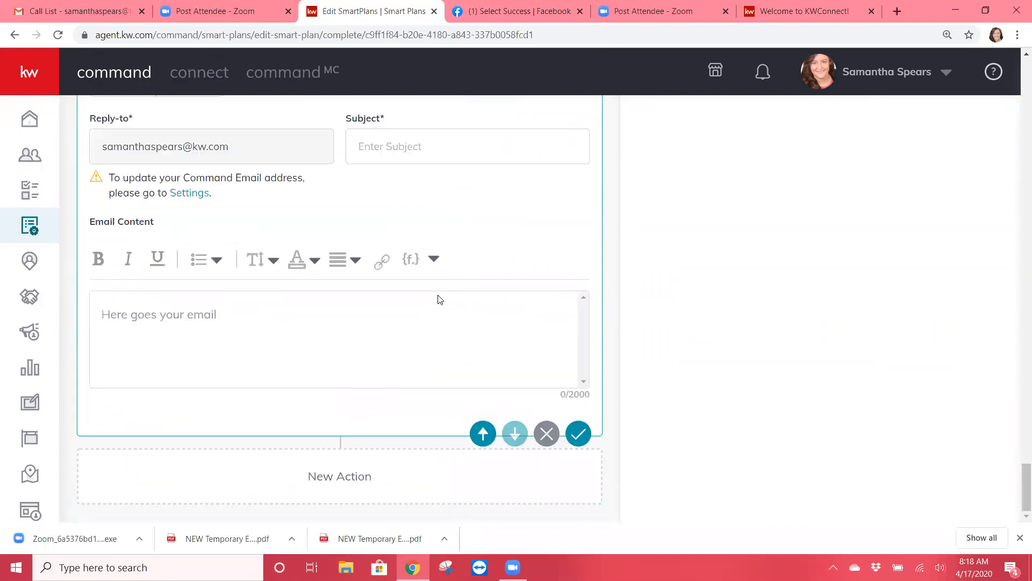
pyautogui.scroll(3, 440, 300)
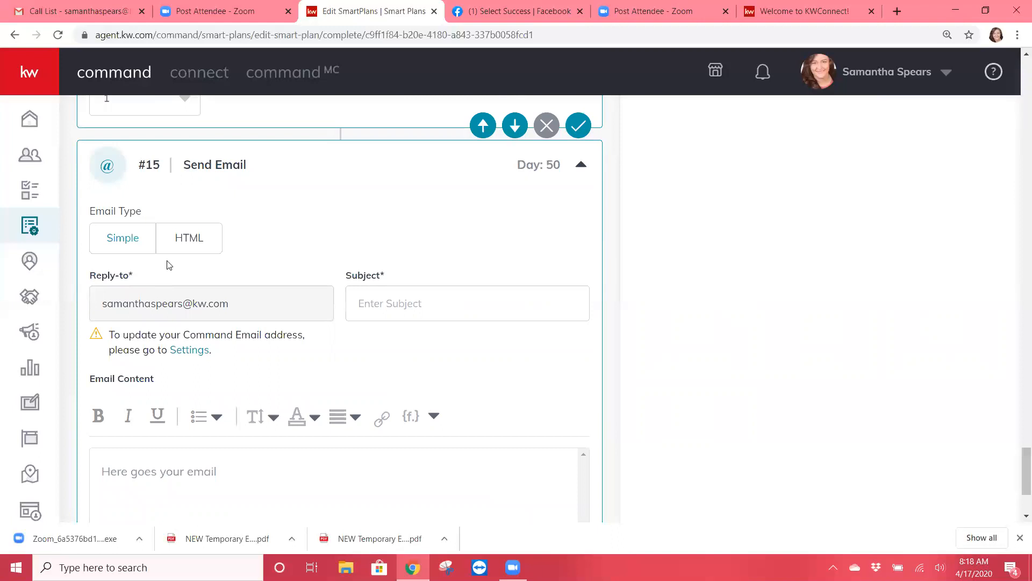
pyautogui.scroll(-1, 343, 262)
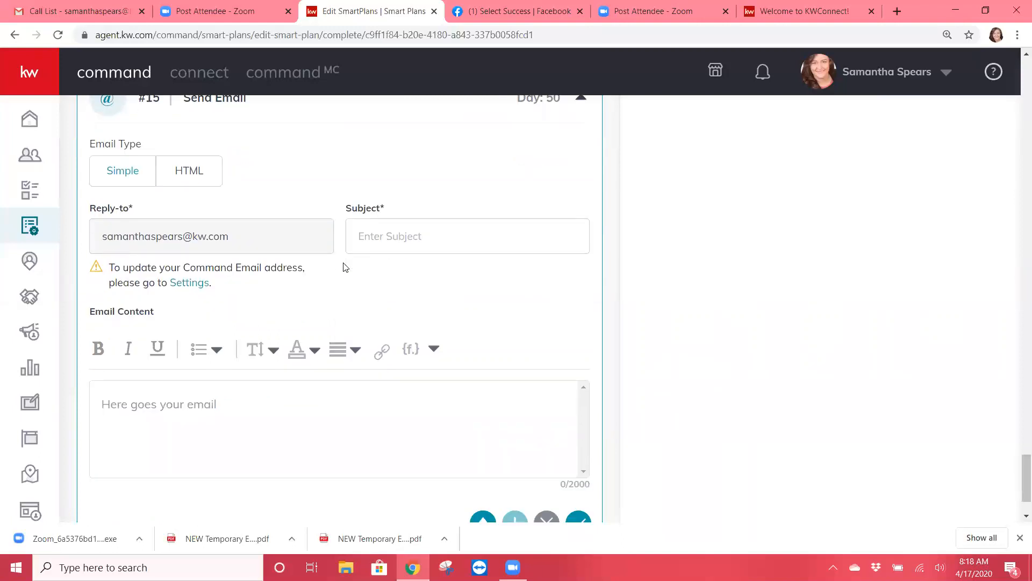
# Step: Look back through the plan's task, text, delay and call steps, from the final email step to the beginning
pyautogui.scroll(10, 345, 267)
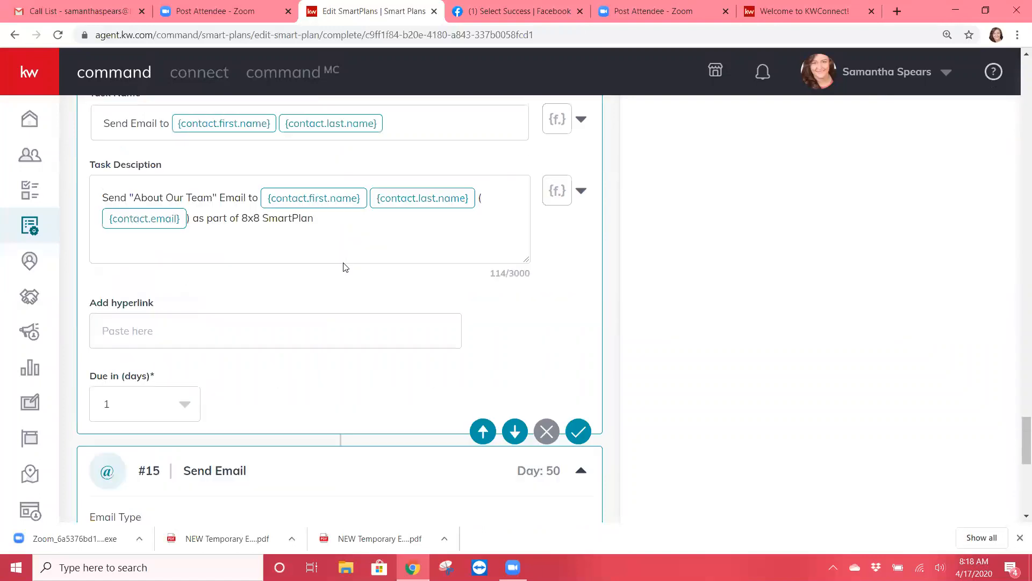
pyautogui.scroll(3, 345, 267)
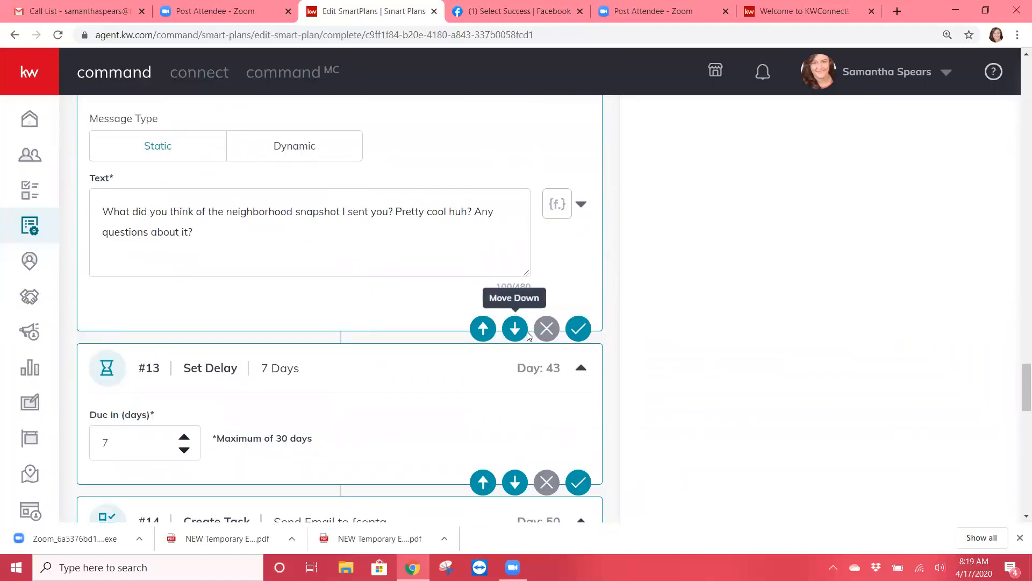
pyautogui.scroll(1, 528, 334)
pyautogui.scroll(5, 267, 318)
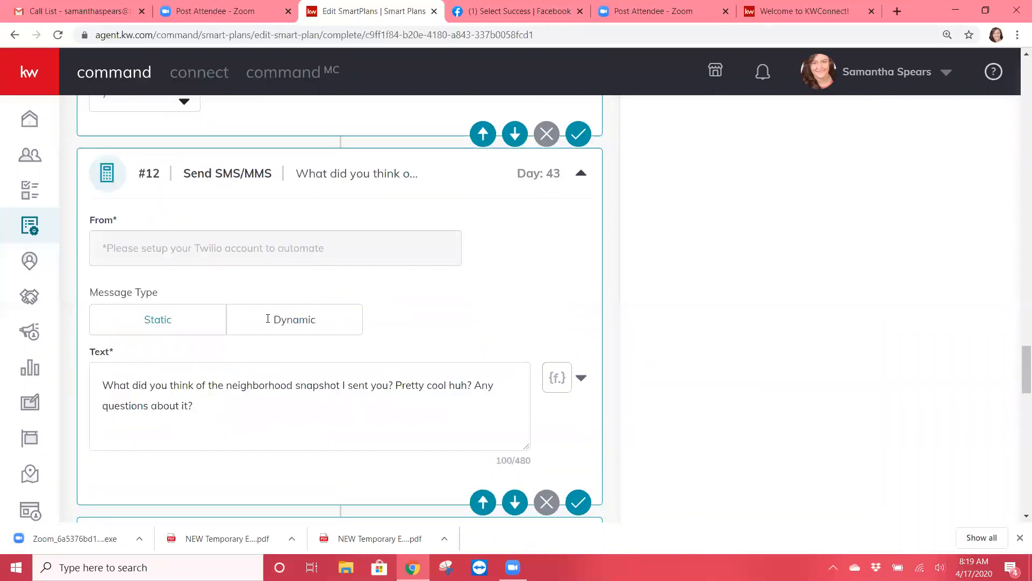
pyautogui.scroll(15, 268, 321)
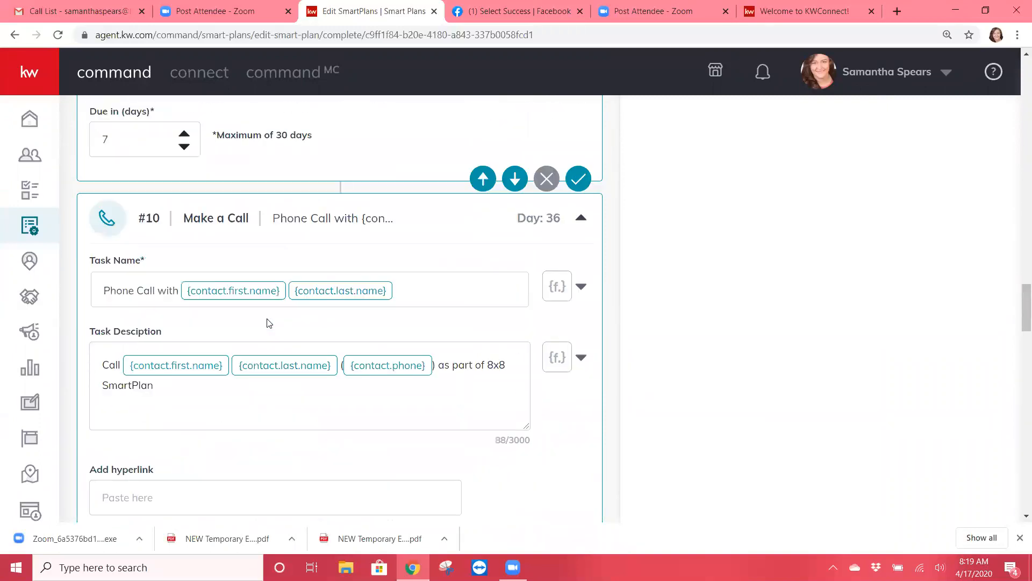
pyautogui.scroll(5, 268, 319)
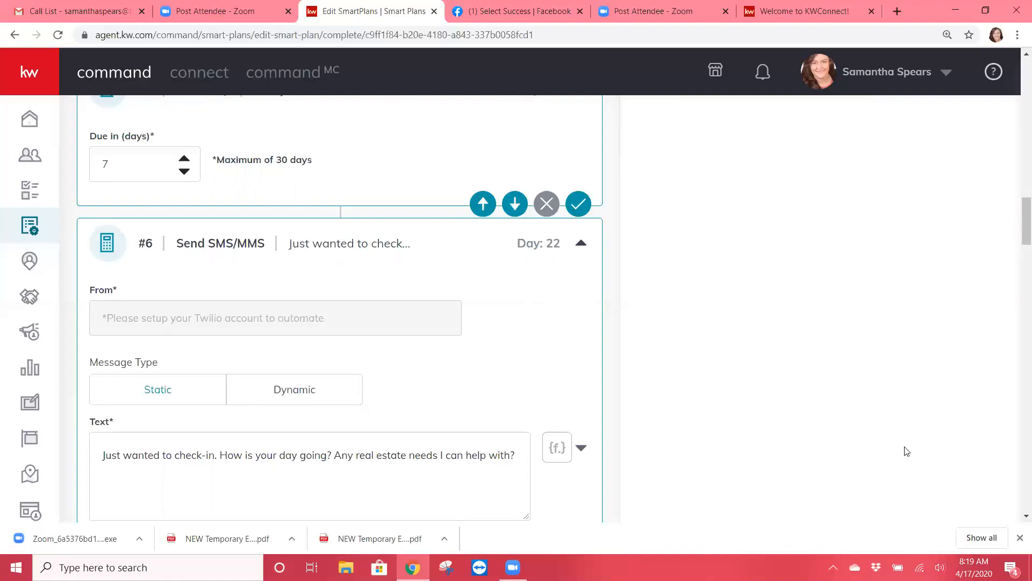
pyautogui.scroll(-20, 563, 399)
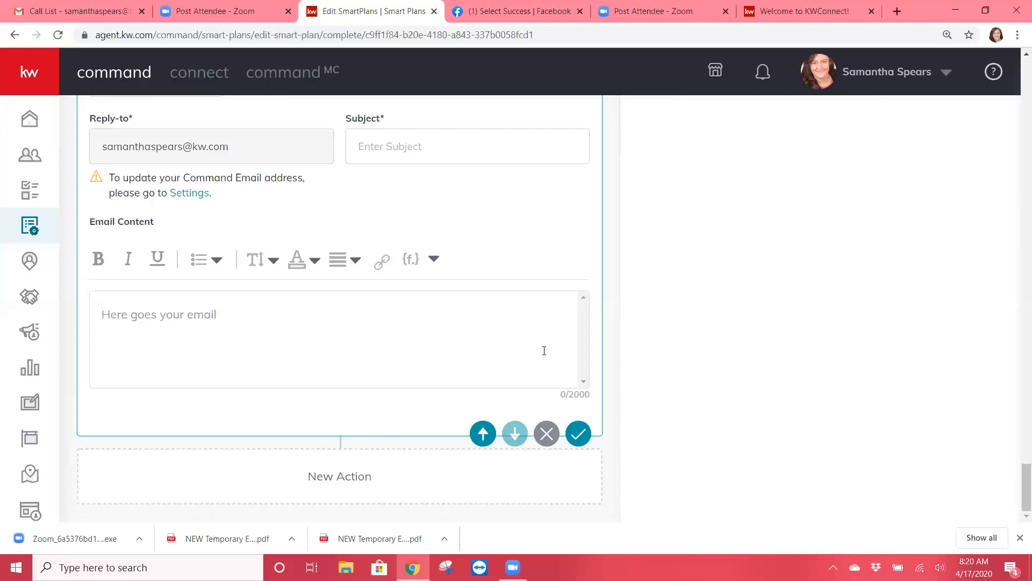
pyautogui.scroll(6, 594, 254)
pyautogui.scroll(15, 595, 254)
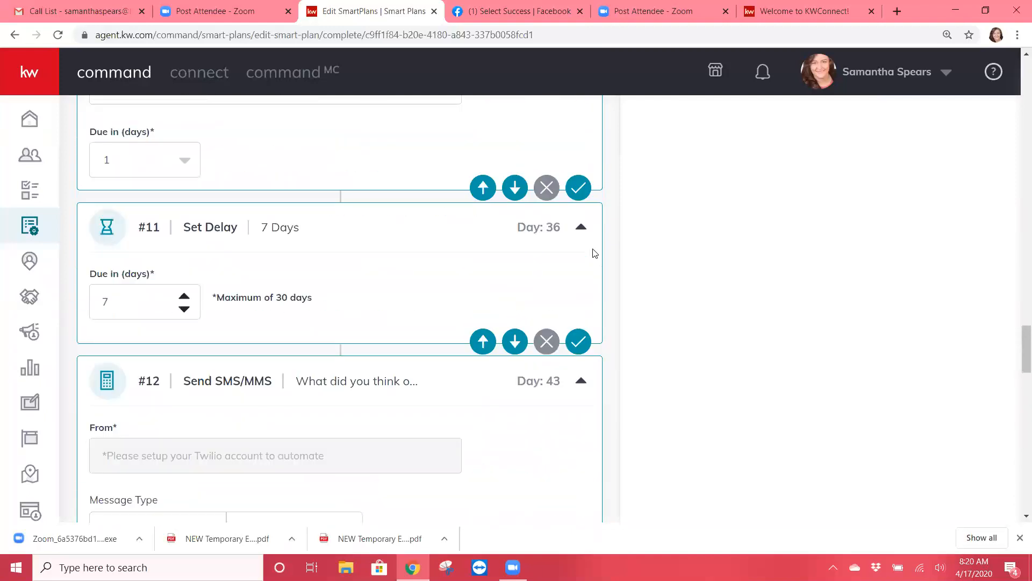
pyautogui.scroll(20, 594, 254)
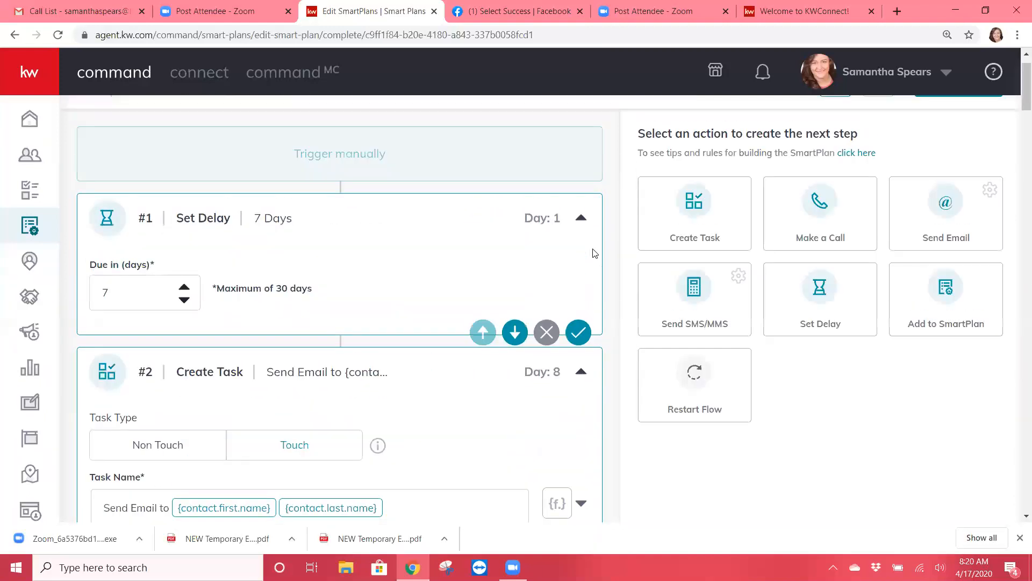
# Step: Enter "Test" as the required subject of the plan's final Send Email step and save the SmartPlan
pyautogui.click(959, 132)
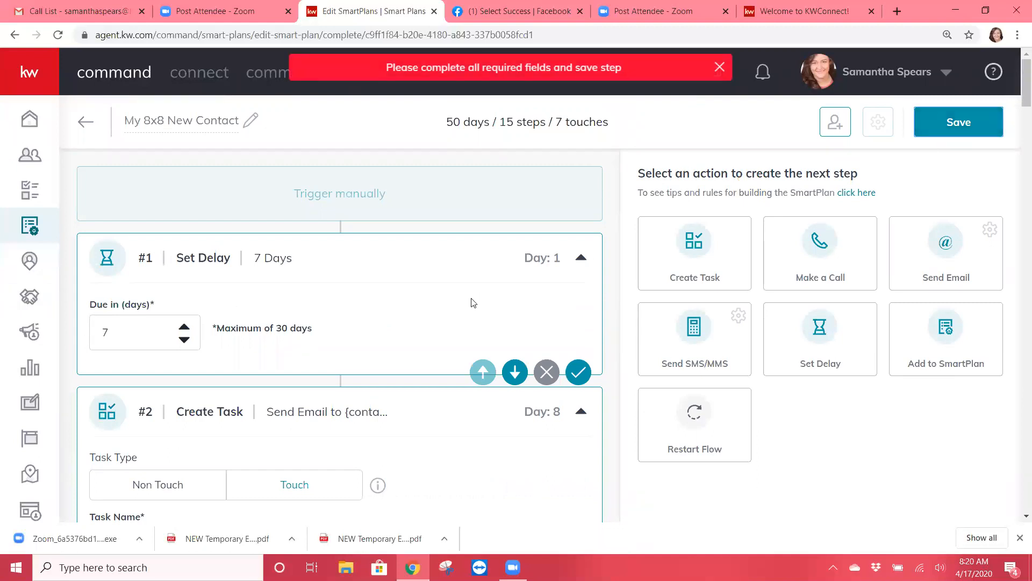
pyautogui.scroll(-15, 473, 301)
pyautogui.scroll(-15, 473, 303)
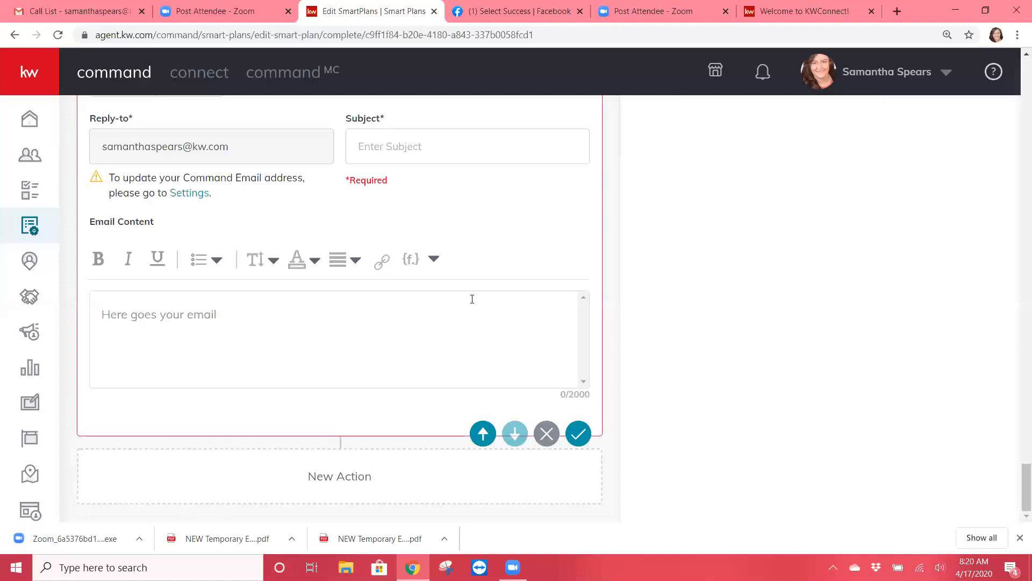
pyautogui.scroll(2, 472, 299)
pyautogui.click(450, 254)
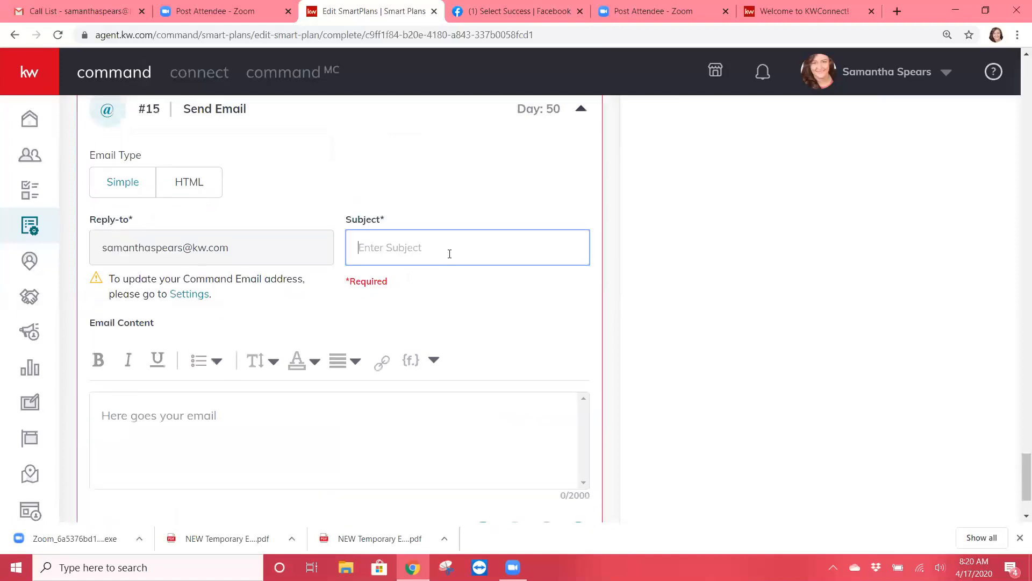
pyautogui.write('Test')
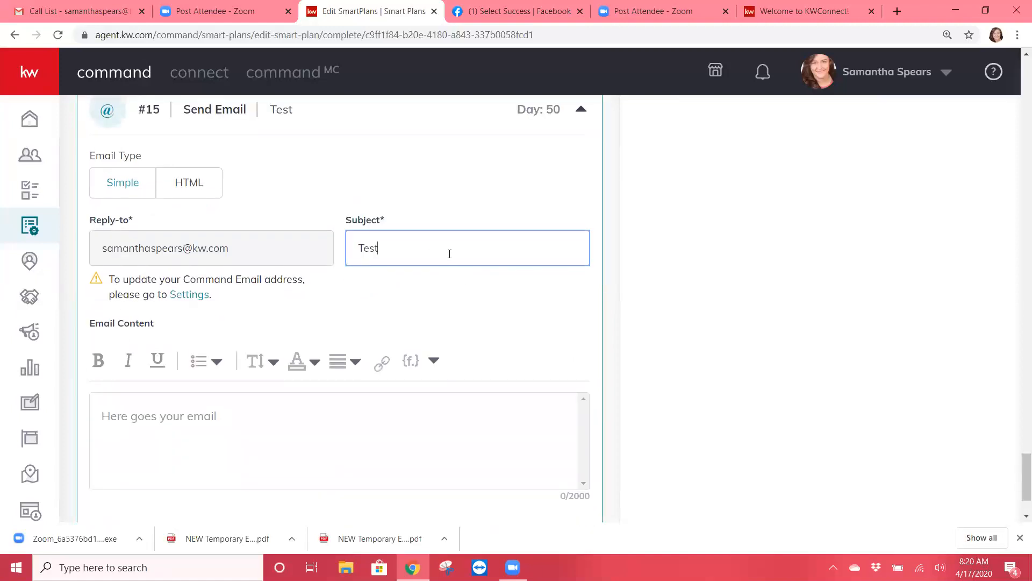
pyautogui.scroll(20, 449, 252)
pyautogui.click(961, 121)
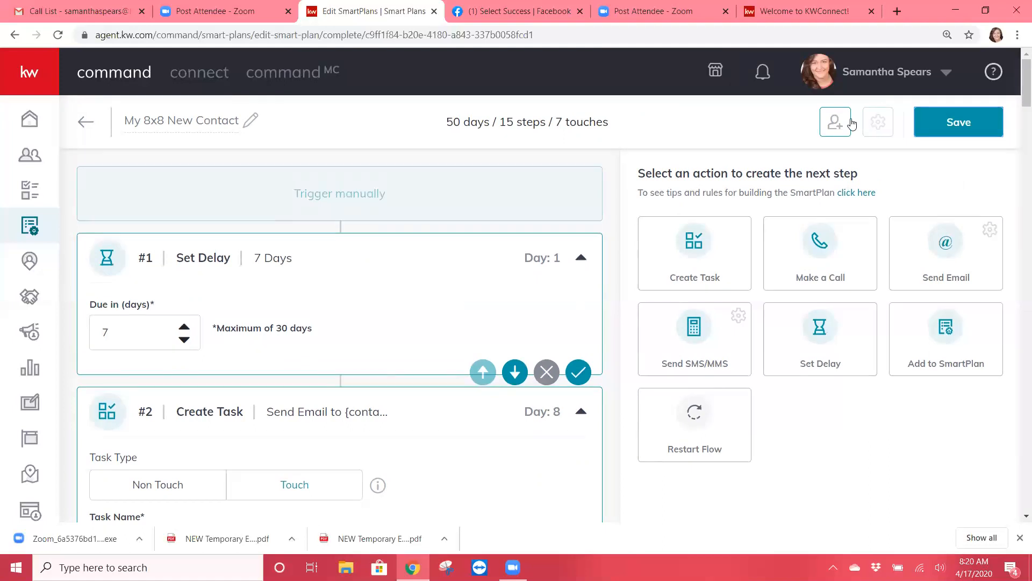
# Step: Look through the clients that can be added to the My 8x8 New Contact plan, without adding any
pyautogui.click(834, 127)
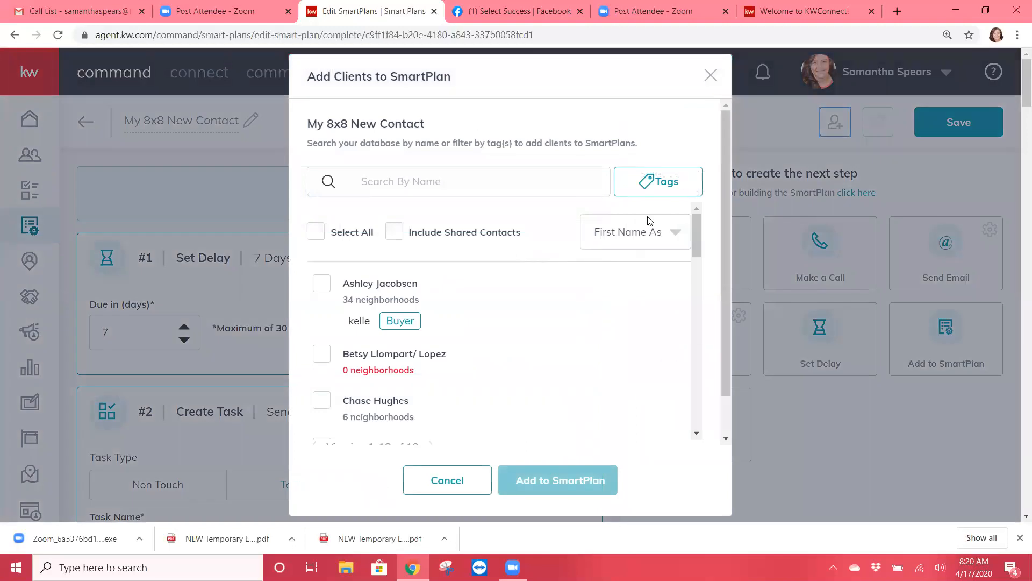
pyautogui.scroll(-12, 563, 317)
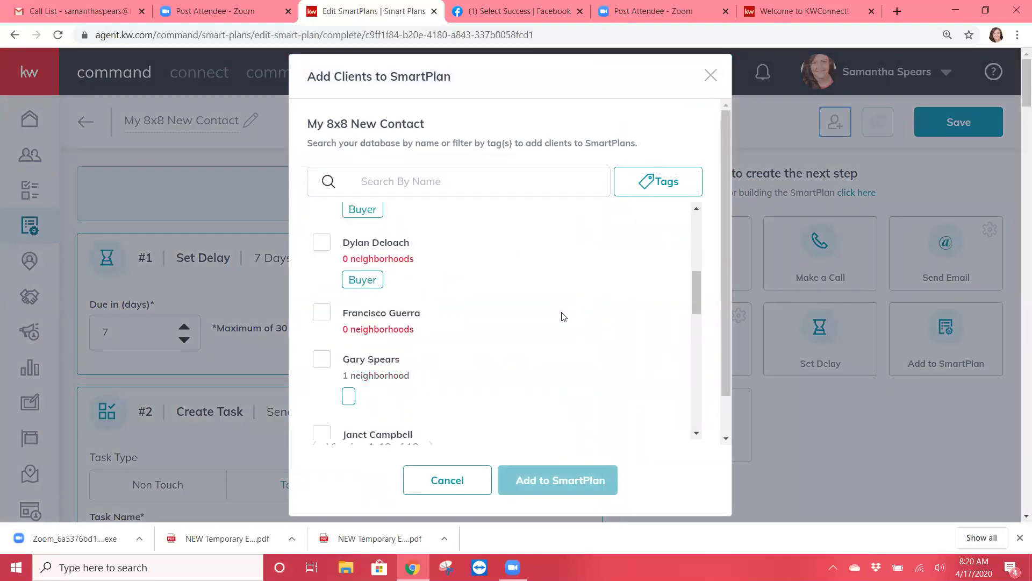
pyautogui.scroll(-6, 563, 317)
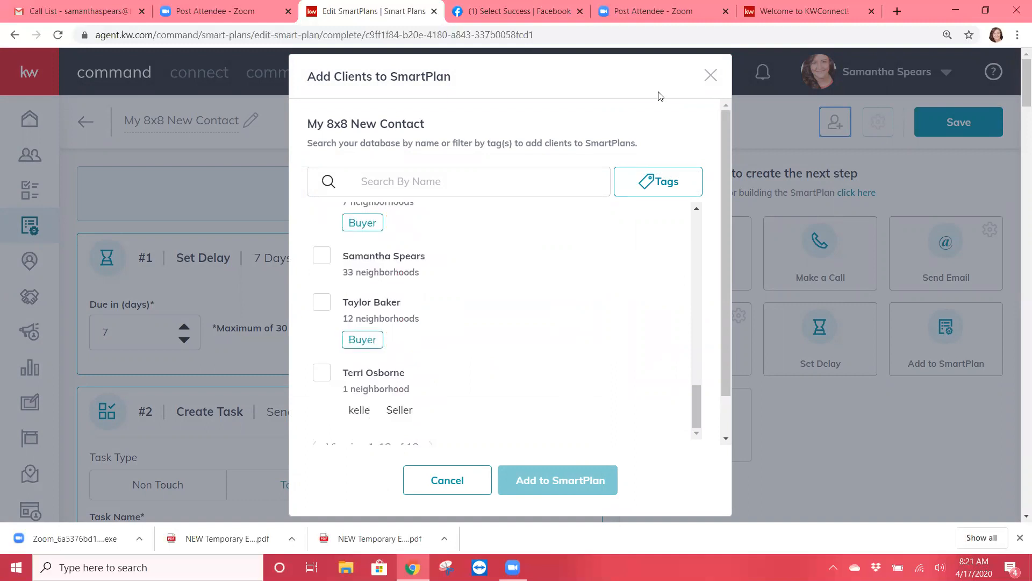
pyautogui.click(710, 76)
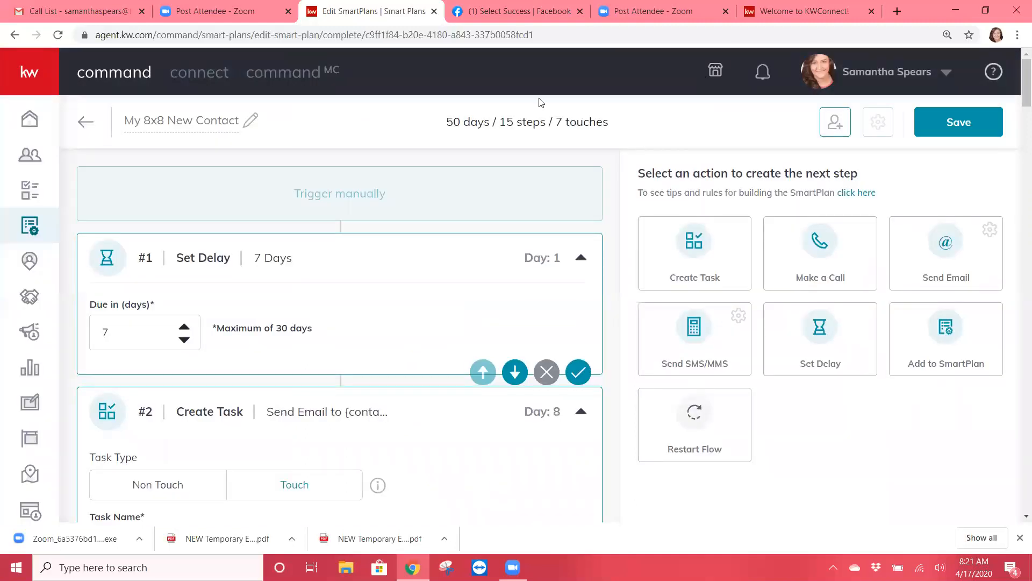
# Step: Return to the My SmartPlans list and create a new SmartPlan named "Follow Up Facebook lead"
pyautogui.click(94, 125)
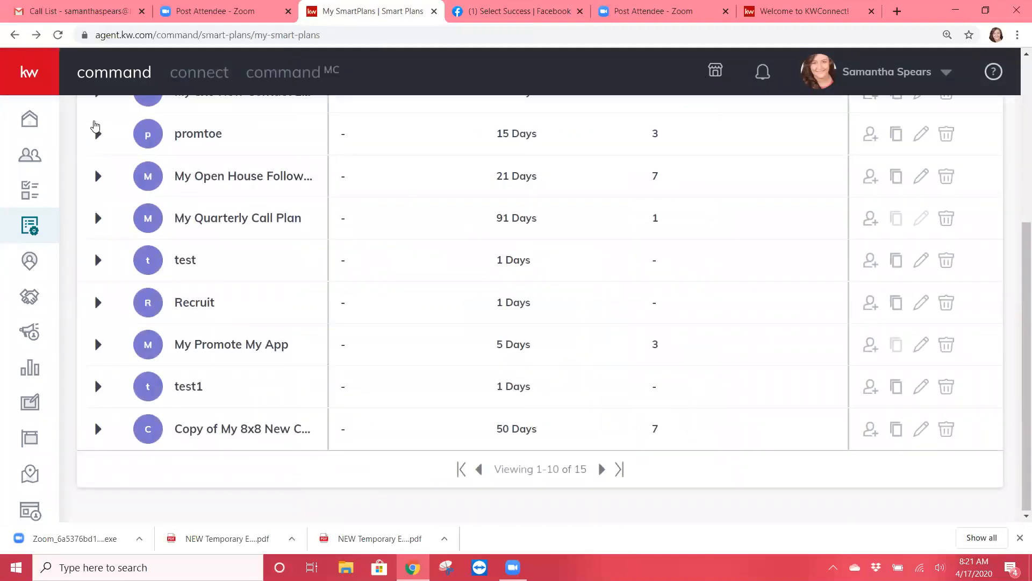
pyautogui.scroll(5, 94, 125)
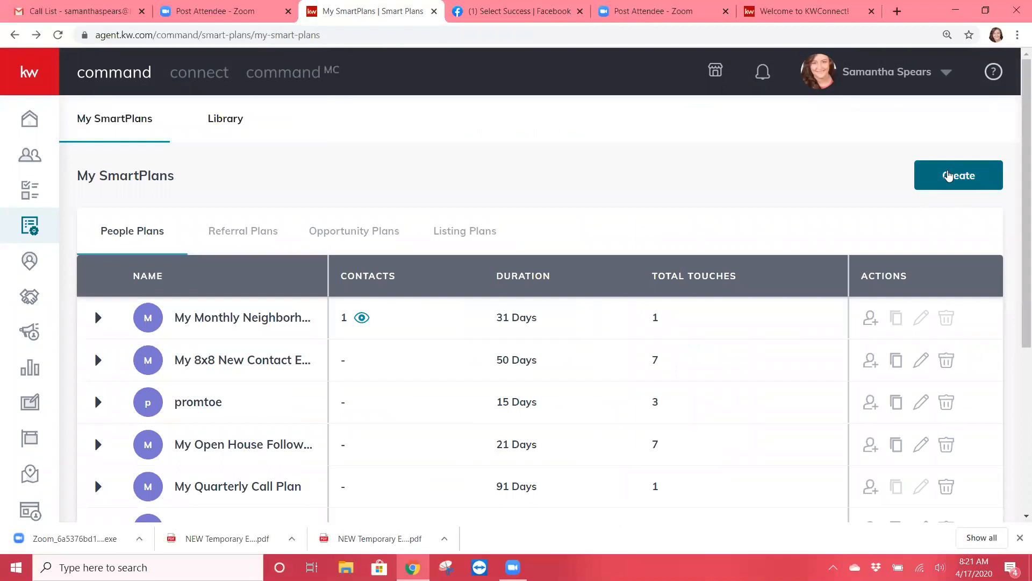
pyautogui.click(949, 177)
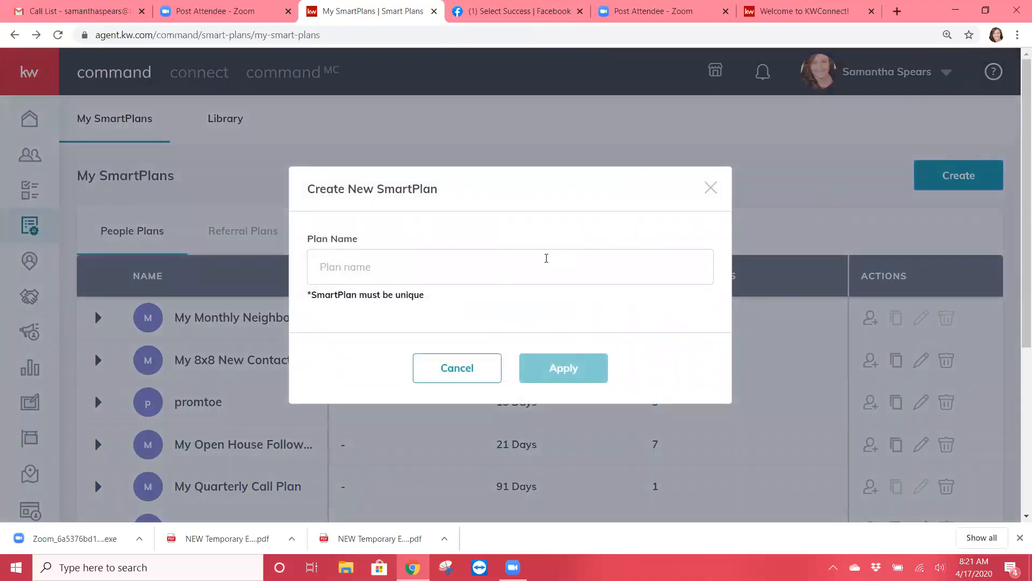
pyautogui.click(547, 258)
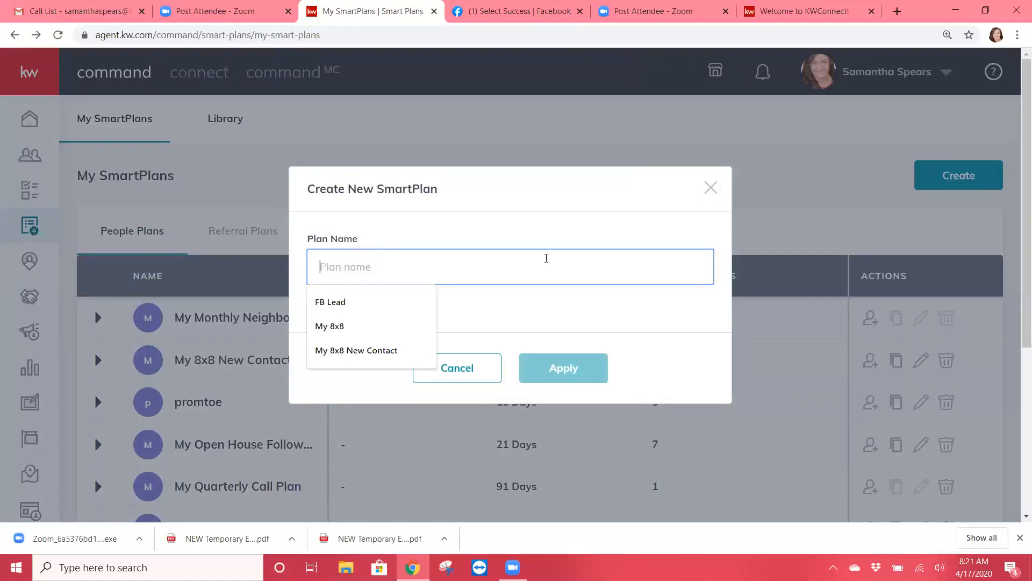
pyautogui.write('Followe')
pyautogui.press('BackSpace')
pyautogui.press('BackSpace')
pyautogui.press('BackSpace')
pyautogui.press('BackSpace')
pyautogui.write('low Up F')
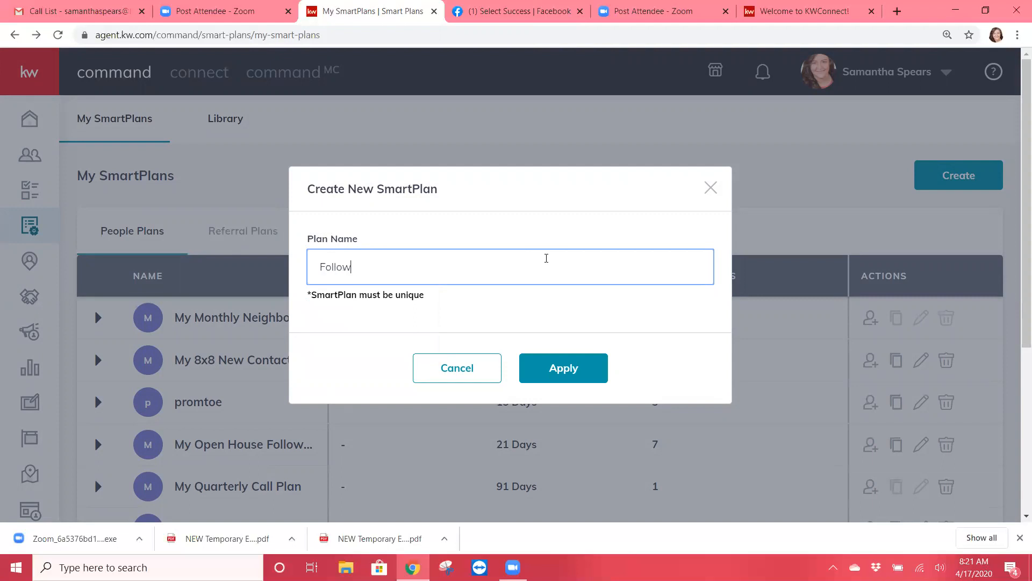
pyautogui.write('acebbok')
pyautogui.press('BackSpace')
pyautogui.press('BackSpace')
pyautogui.press('BackSpace')
pyautogui.write('ook lead')
pyautogui.click(564, 375)
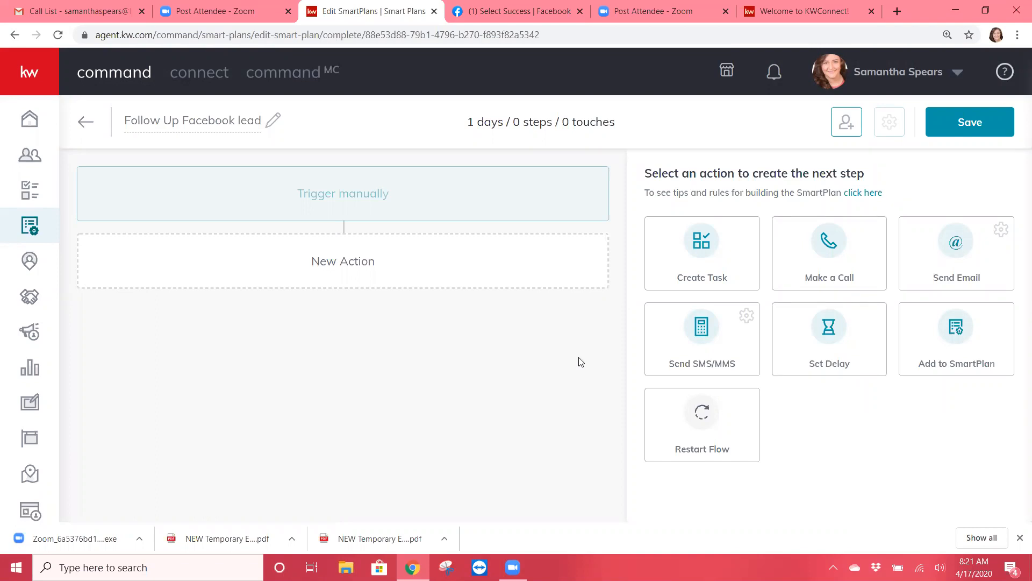
# Step: Add a Make a Call action as the plan's first step and name the task "Call Lead"
pyautogui.click(836, 253)
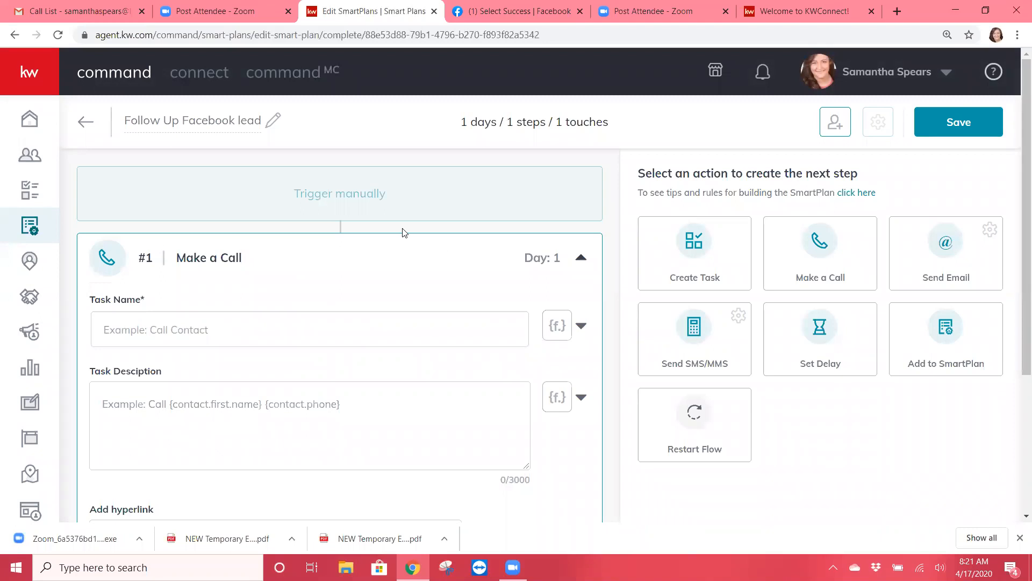
pyautogui.scroll(-3, 404, 232)
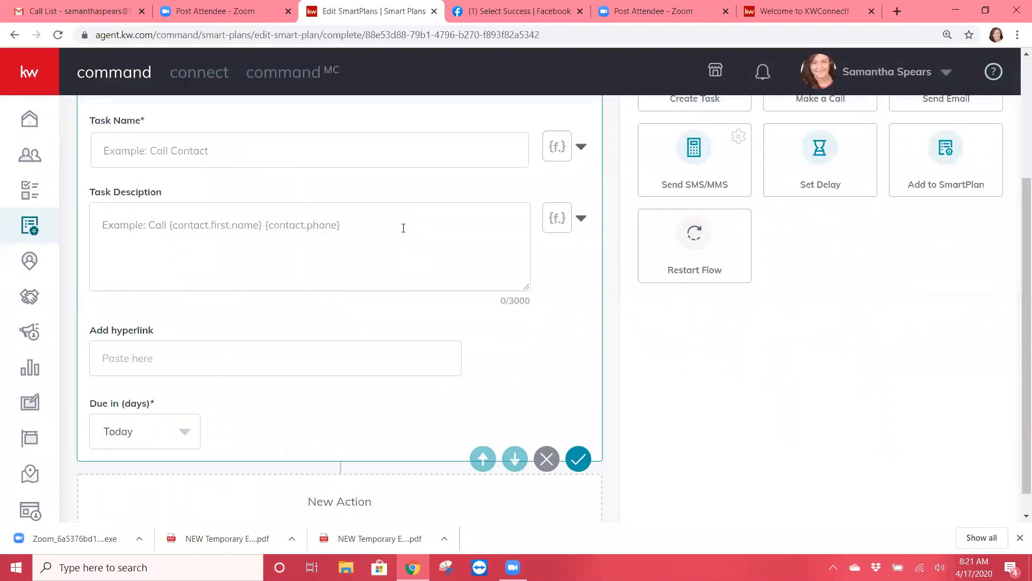
pyautogui.click(287, 153)
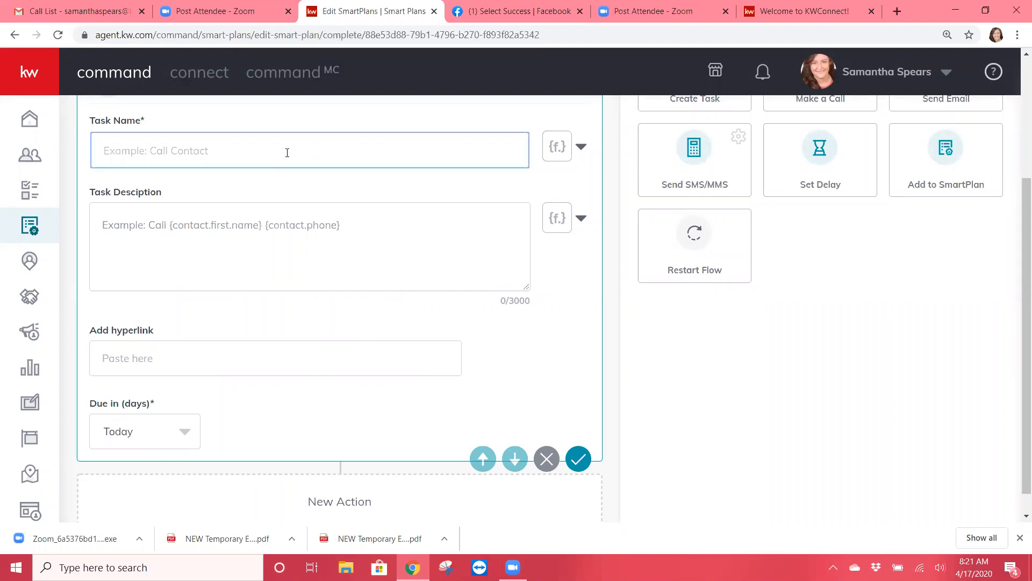
pyautogui.write('Call ')
pyautogui.write('Clint')
pyautogui.press('BackSpace')
pyautogui.press('BackSpace')
pyautogui.press('BackSpace')
pyautogui.press('BackSpace')
pyautogui.press('BackSpace')
pyautogui.write('Lead')
# Step: Enter "Talk about FB Lead" as the task description of the Make a Call step
pyautogui.click(224, 221)
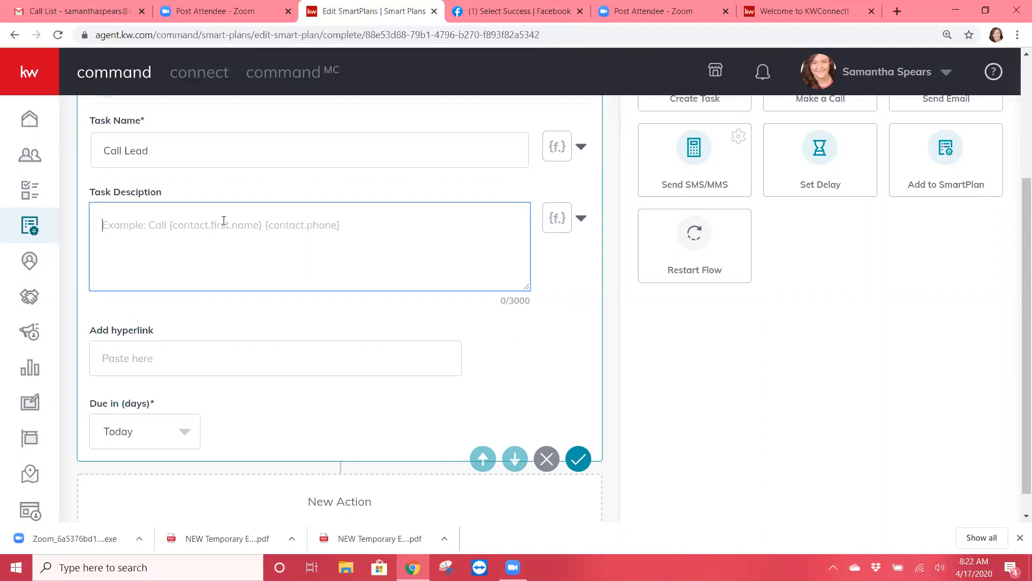
pyautogui.write('Talk abpu')
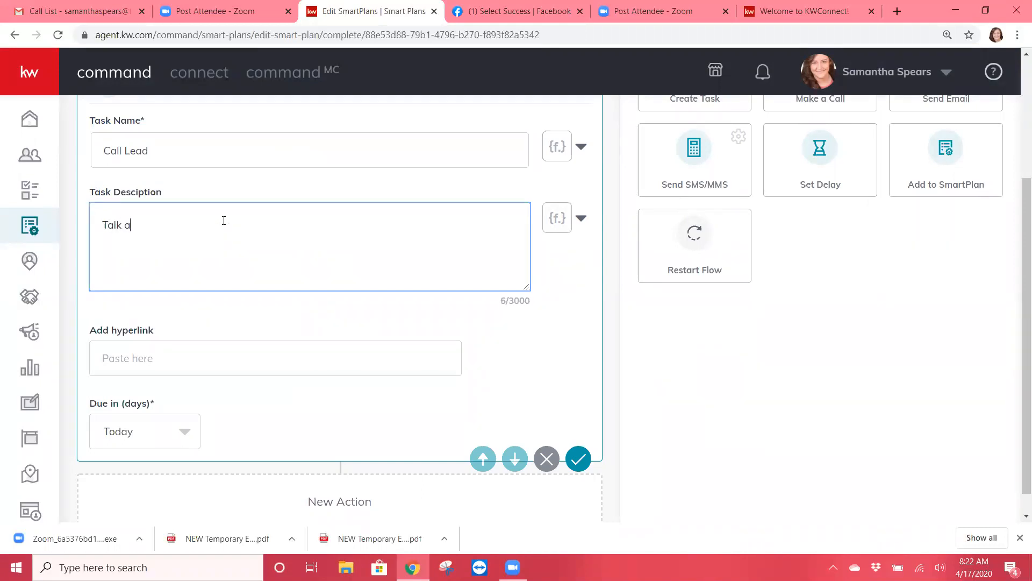
pyautogui.press('BackSpace')
pyautogui.press('BackSpace')
pyautogui.write('o')
pyautogui.press('BackSpace')
pyautogui.write('out FB Lead')
# Step: Look through the due-in days available for the call task and choose Today
pyautogui.click(189, 433)
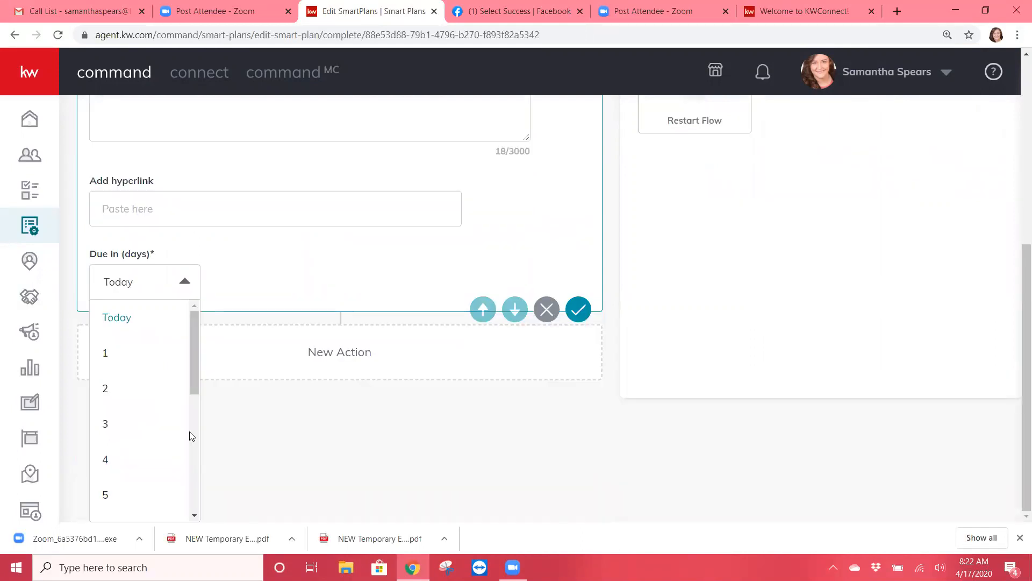
pyautogui.moveTo(192, 380); pyautogui.dragTo(197, 532)
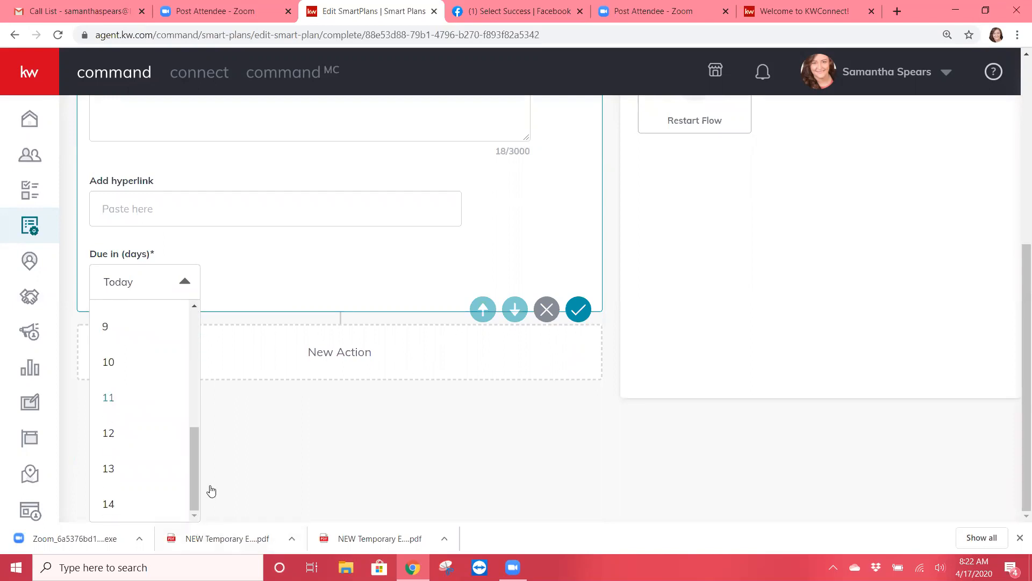
pyautogui.scroll(6, 133, 350)
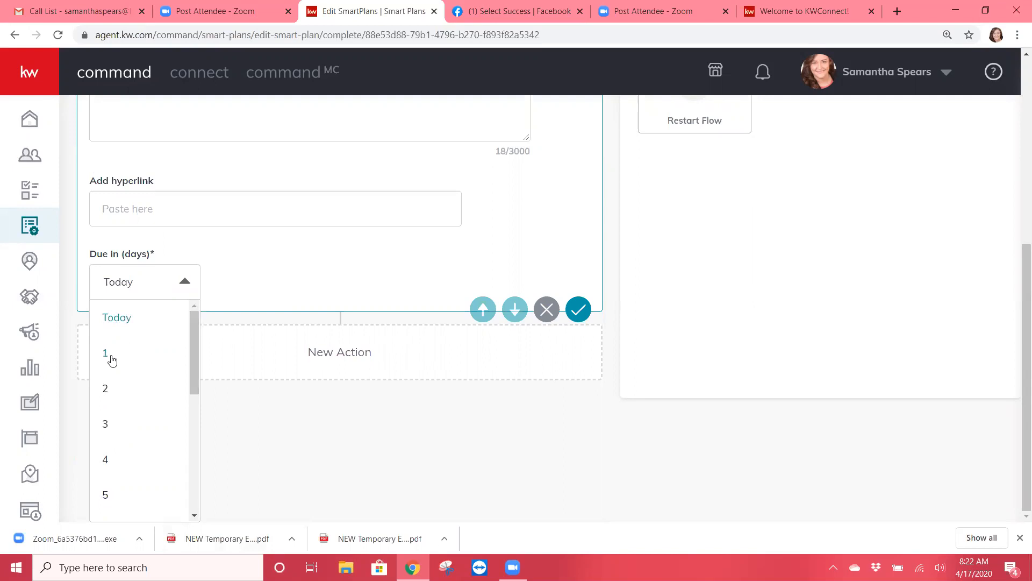
pyautogui.click(128, 317)
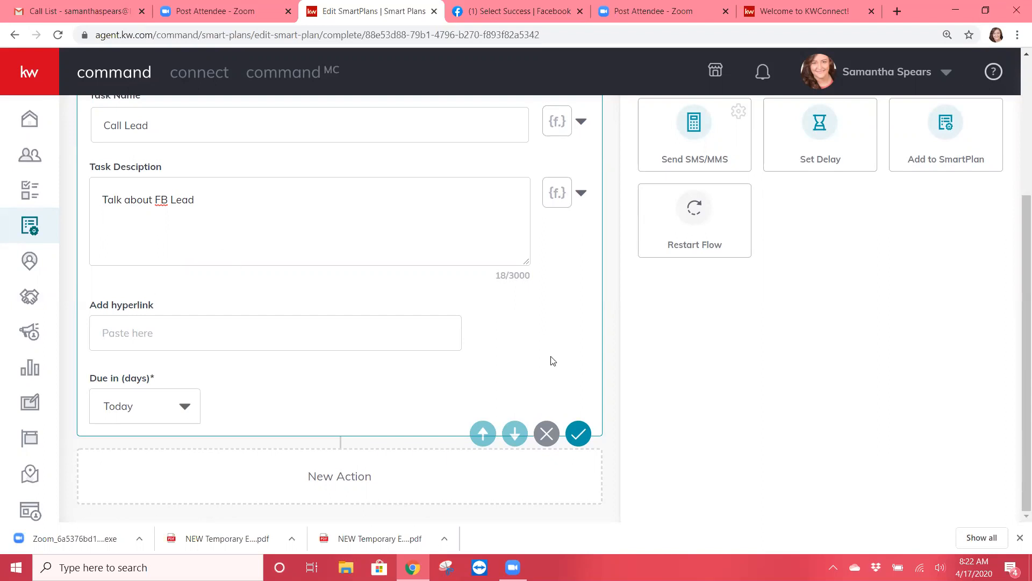
# Step: Add a Set Delay action after the call step and set the delay to 3 days
pyautogui.scroll(3, 553, 360)
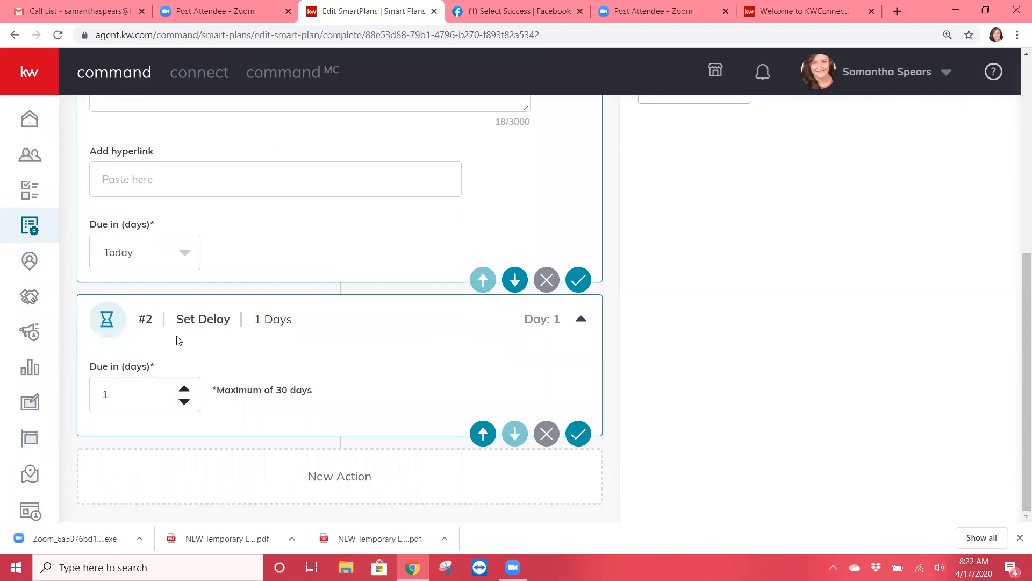
pyautogui.click(184, 388)
pyautogui.doubleClick(122, 386)
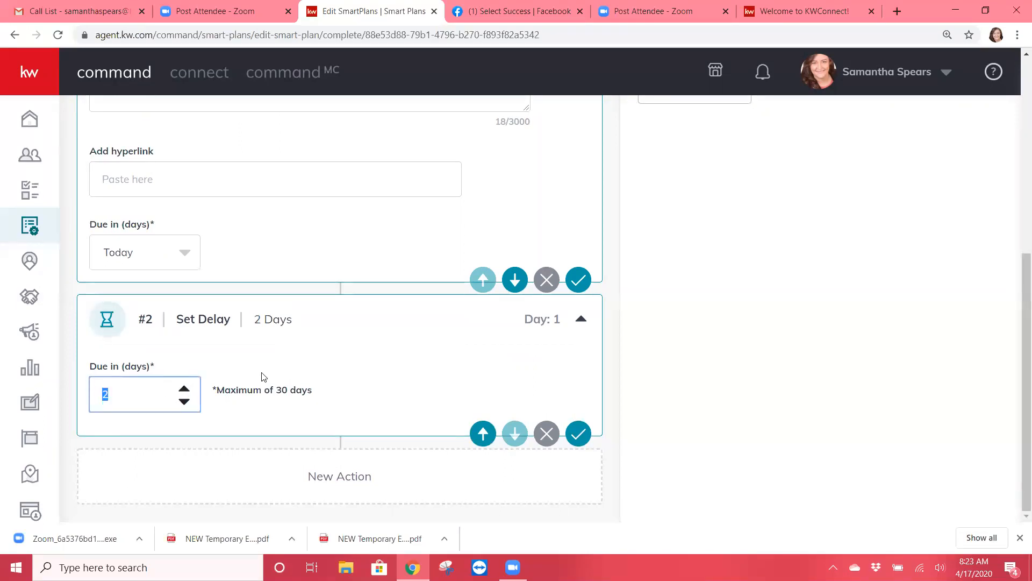
pyautogui.click(142, 390)
pyautogui.click(184, 389)
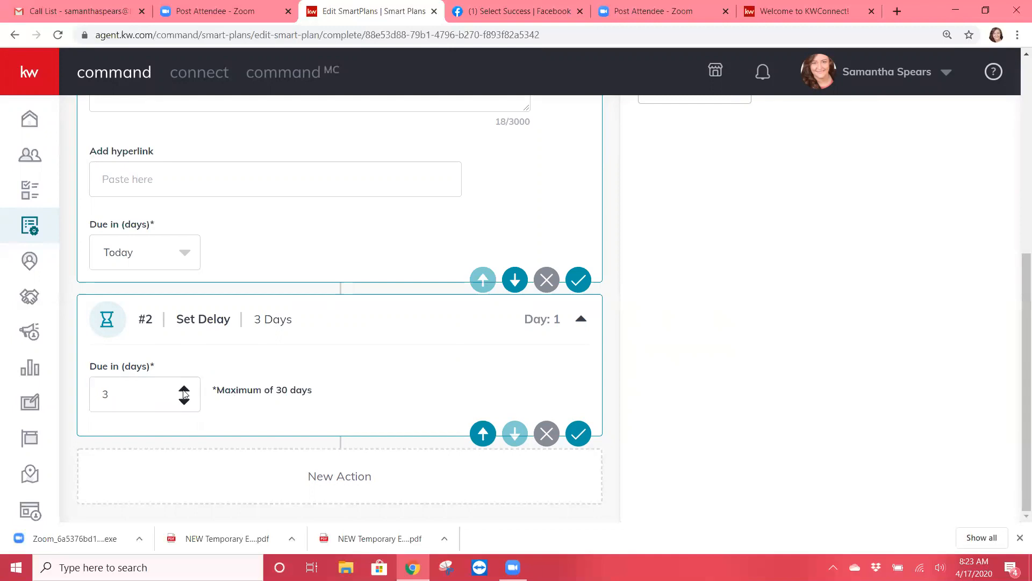
# Step: Add a Send Email action after the delay and enter "Hello" as its subject
pyautogui.click(368, 469)
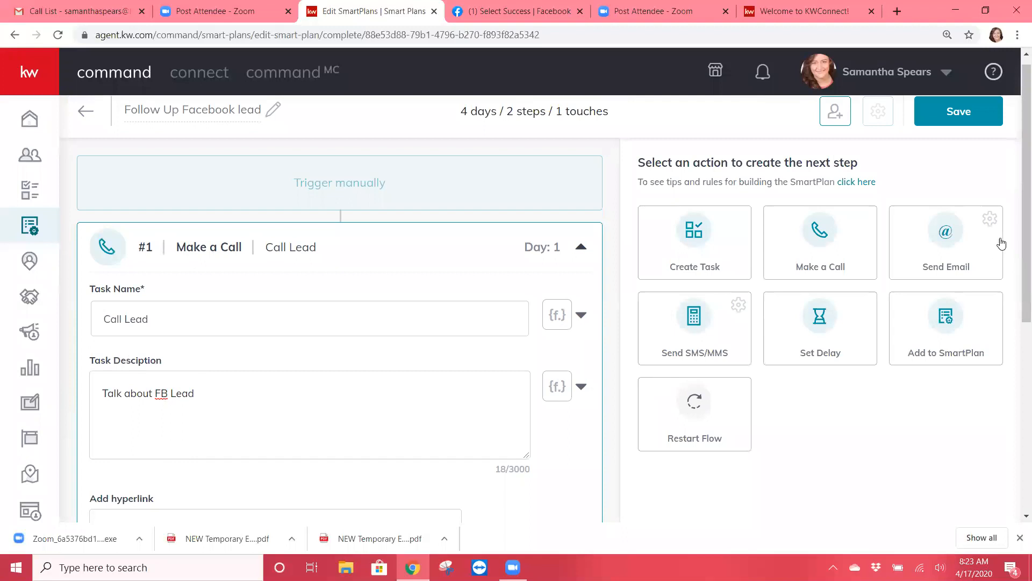
pyautogui.click(946, 237)
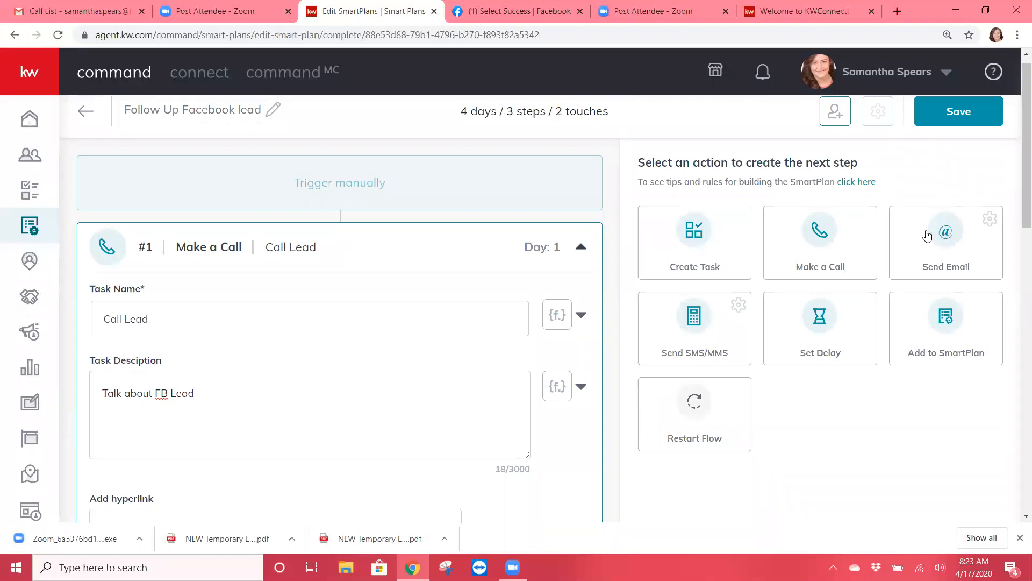
pyautogui.scroll(-5, 374, 261)
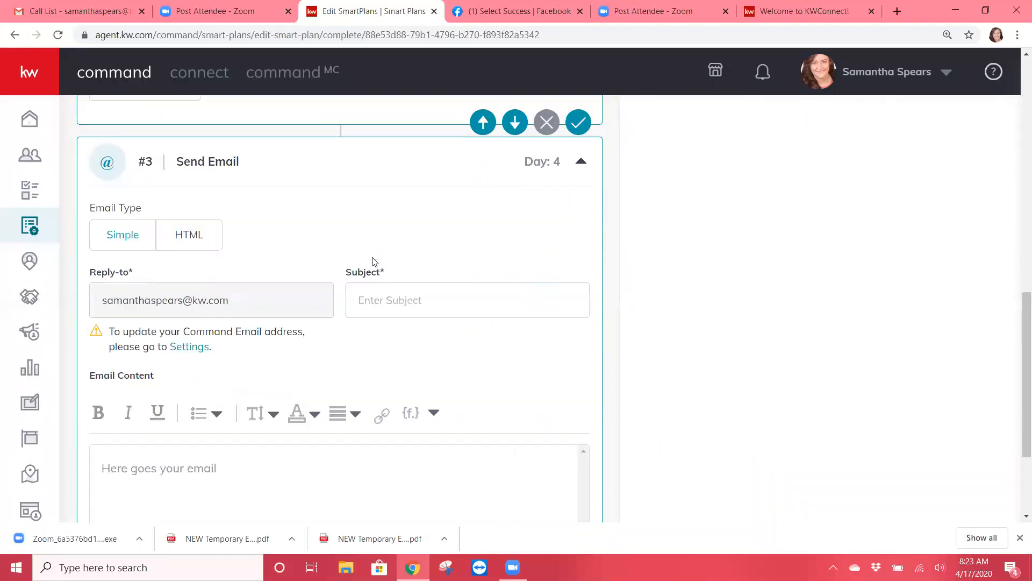
pyautogui.scroll(1, 375, 262)
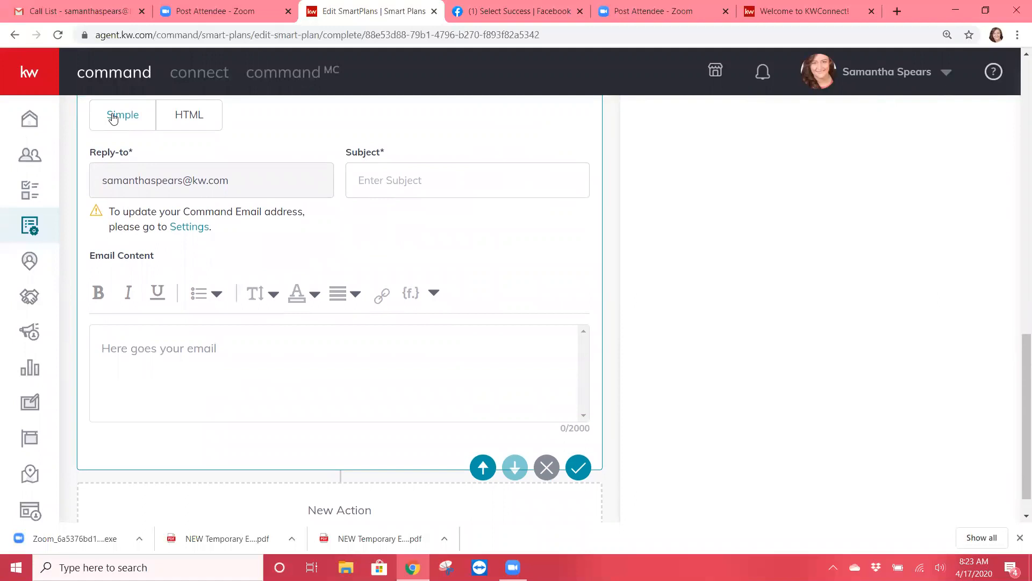
pyautogui.click(448, 187)
pyautogui.write('Hello')
# Step: Write a greeting in the simple email's content with "Hello" followed by the contact.first.name field
pyautogui.click(193, 341)
pyautogui.click(435, 294)
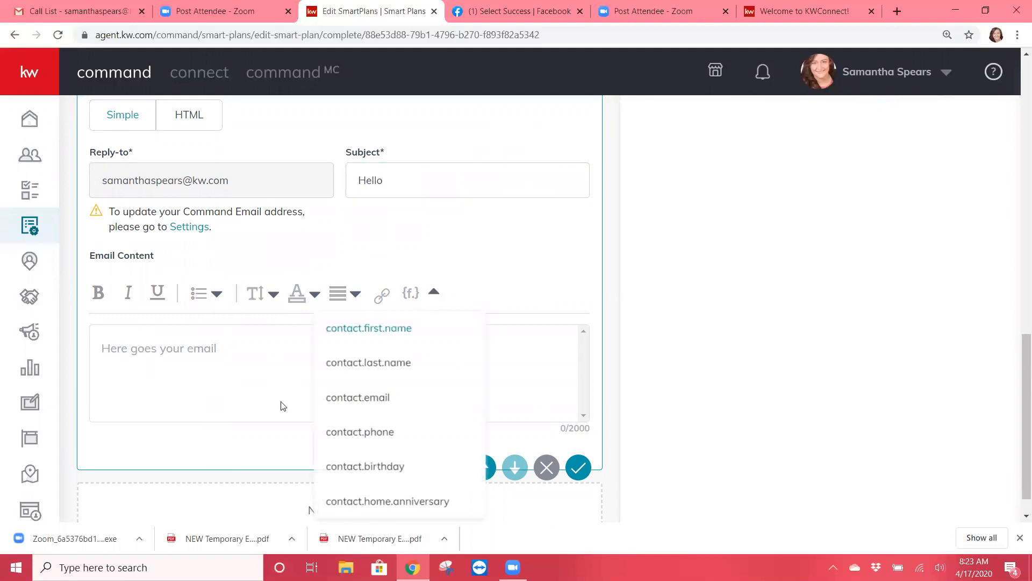
pyautogui.click(165, 366)
pyautogui.write('Hello')
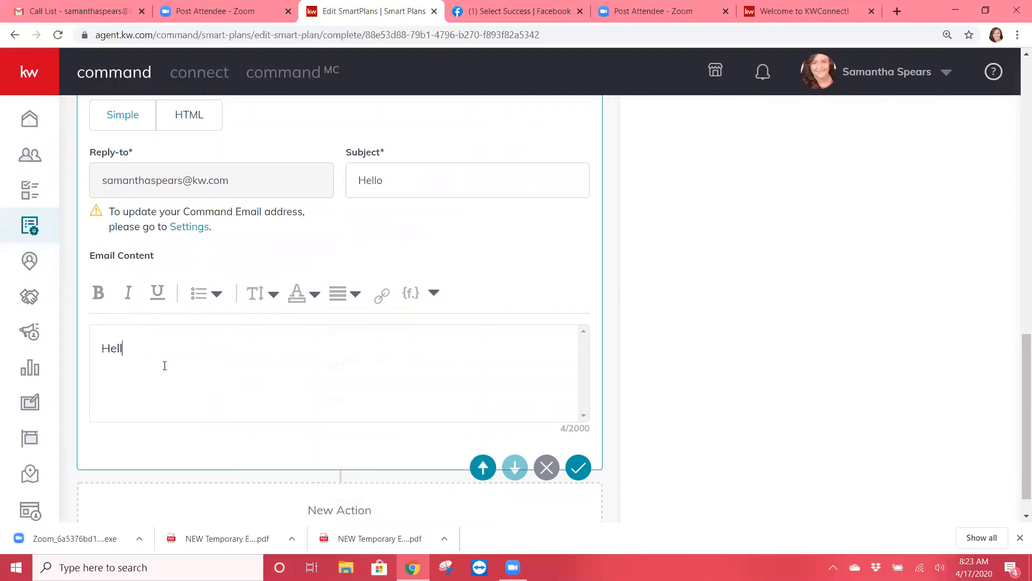
pyautogui.click(433, 293)
pyautogui.click(385, 328)
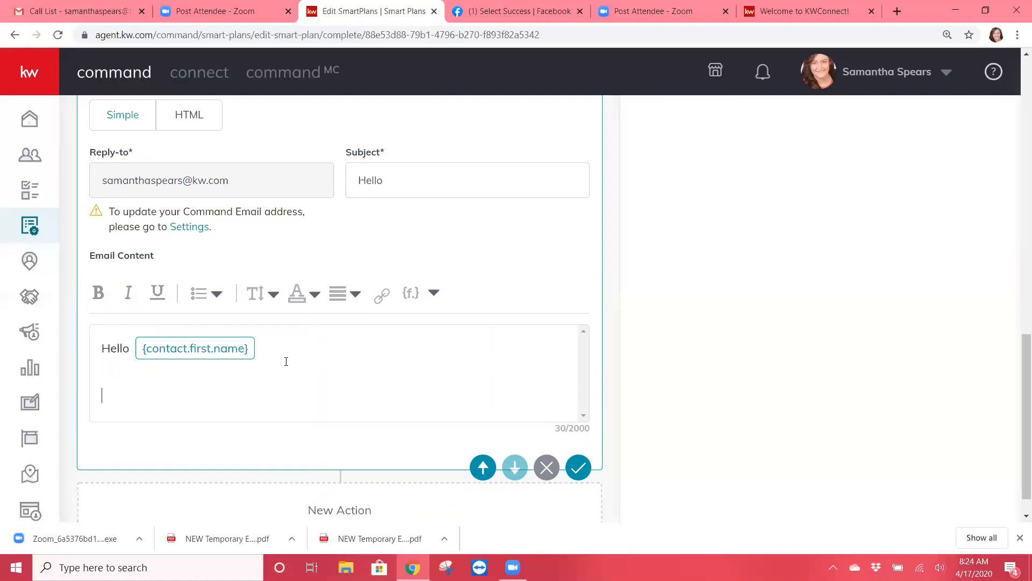
# Step: Switch the email type to HTML and apply the Promote Your App template from the library
pyautogui.scroll(1, 286, 361)
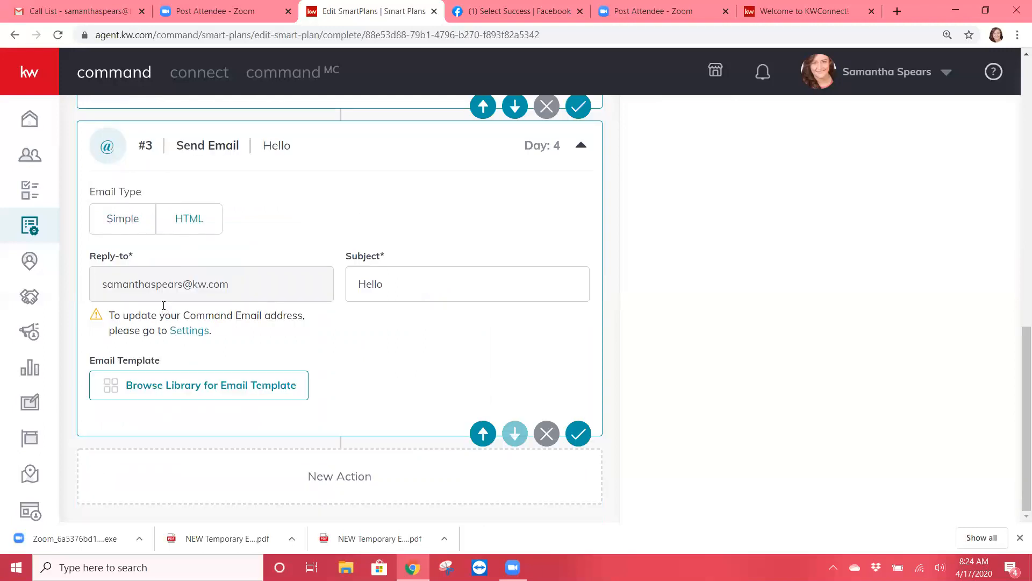
pyautogui.click(262, 387)
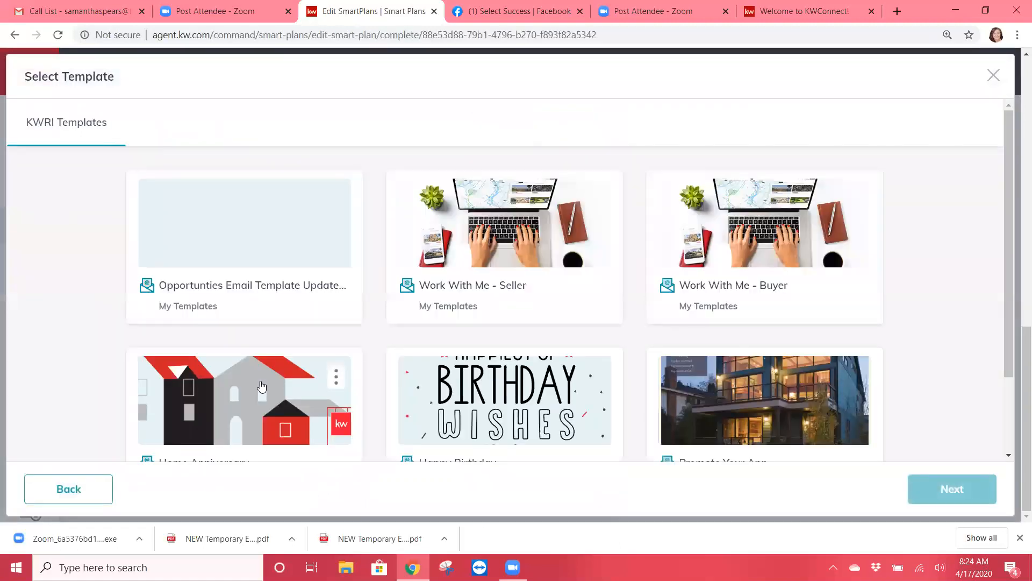
pyautogui.scroll(-2, 262, 386)
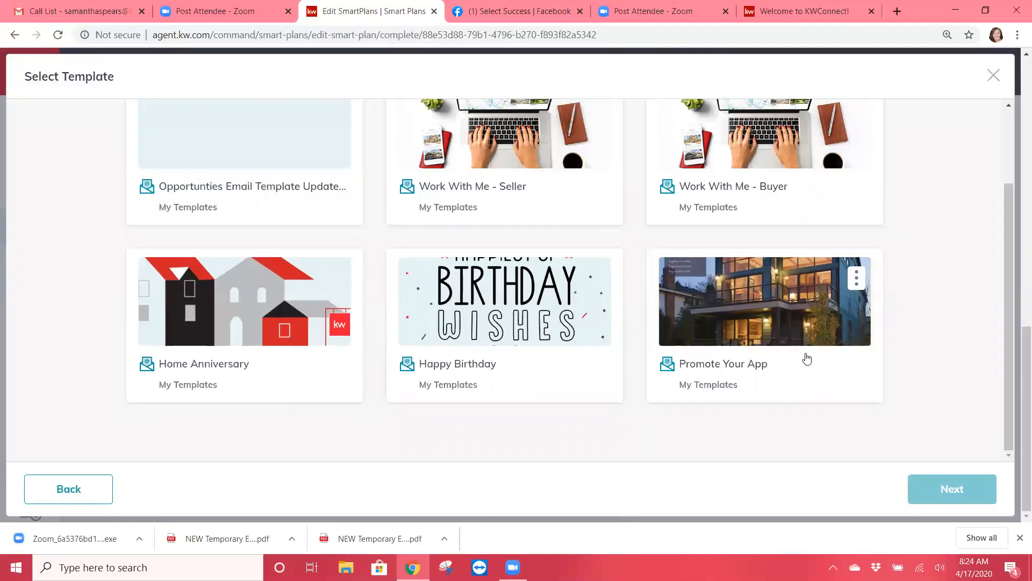
pyautogui.click(786, 364)
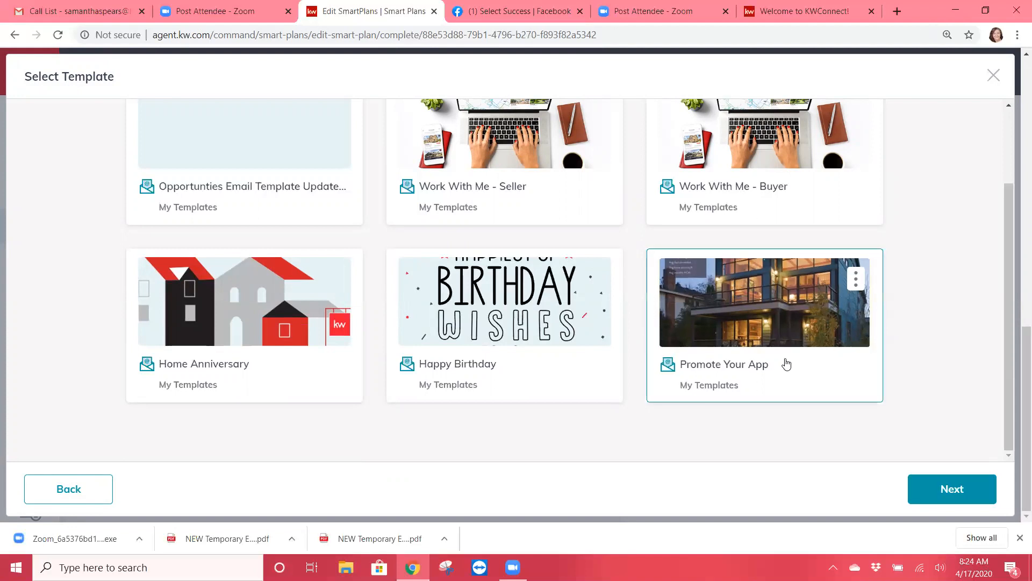
pyautogui.click(922, 484)
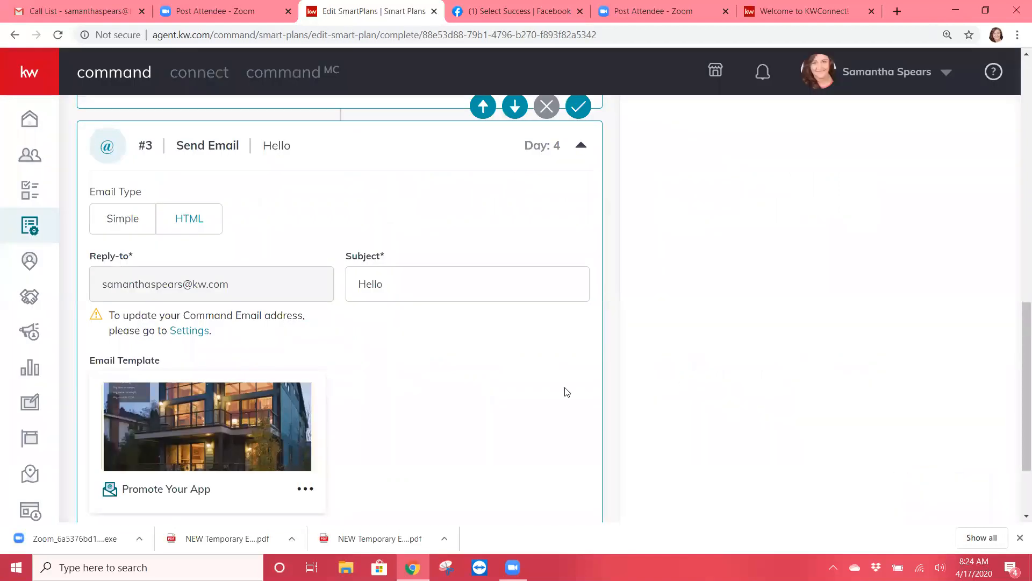
# Step: Preview the Promote Your App email template from header to footer, then close the preview and look back over the plan's steps
pyautogui.scroll(-2, 350, 387)
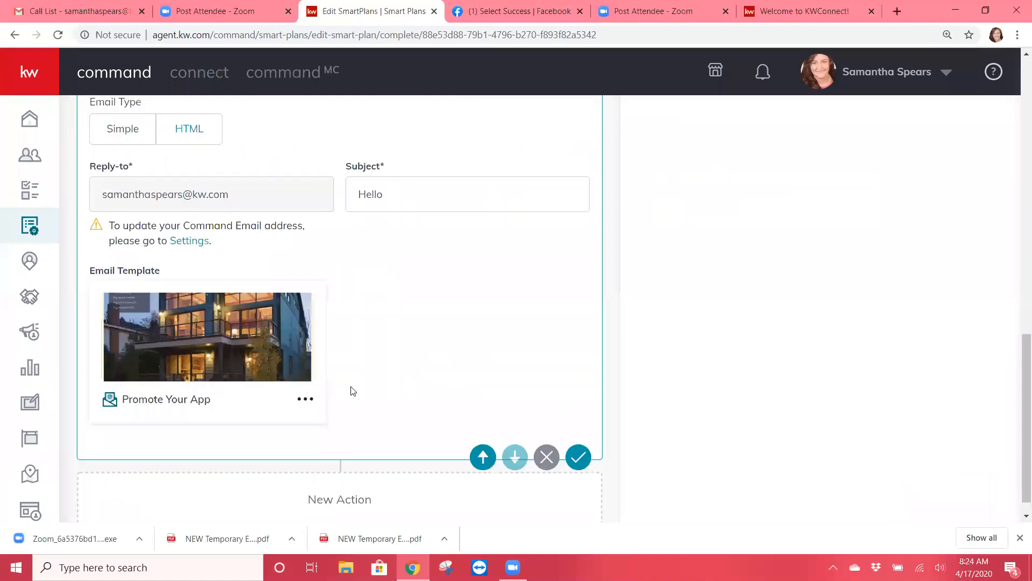
pyautogui.click(305, 399)
pyautogui.click(247, 438)
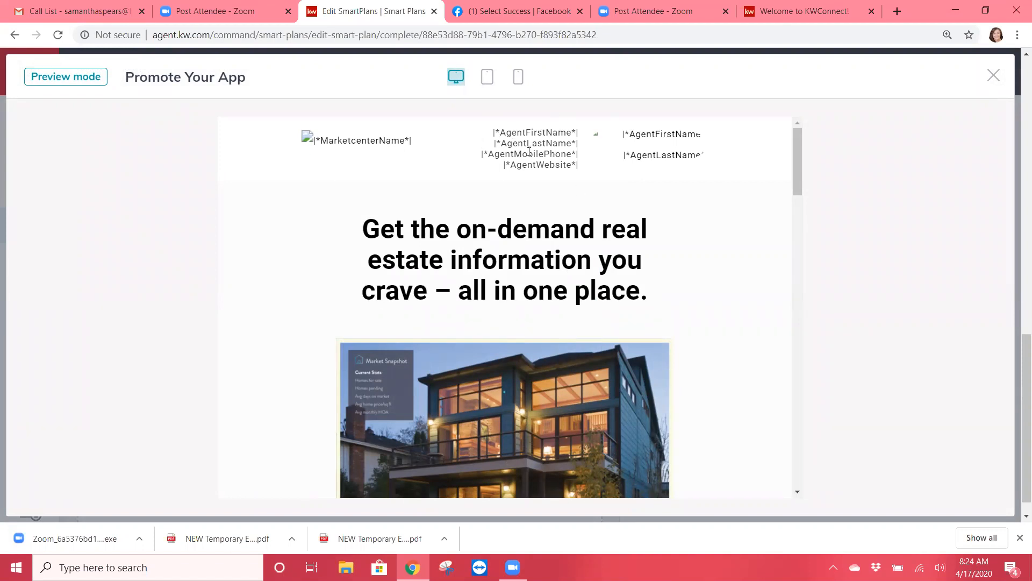
pyautogui.scroll(-5, 544, 171)
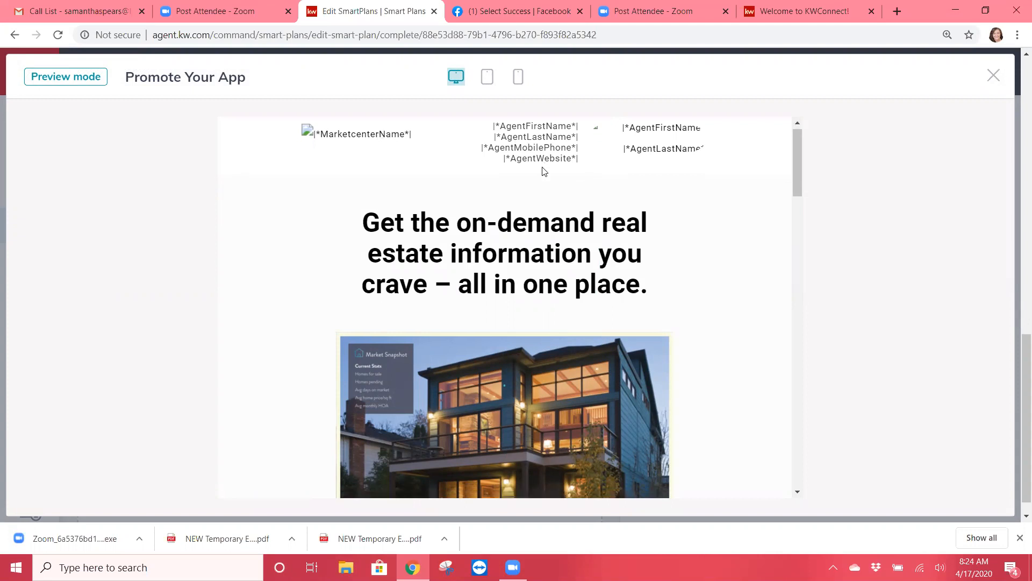
pyautogui.scroll(-9, 544, 171)
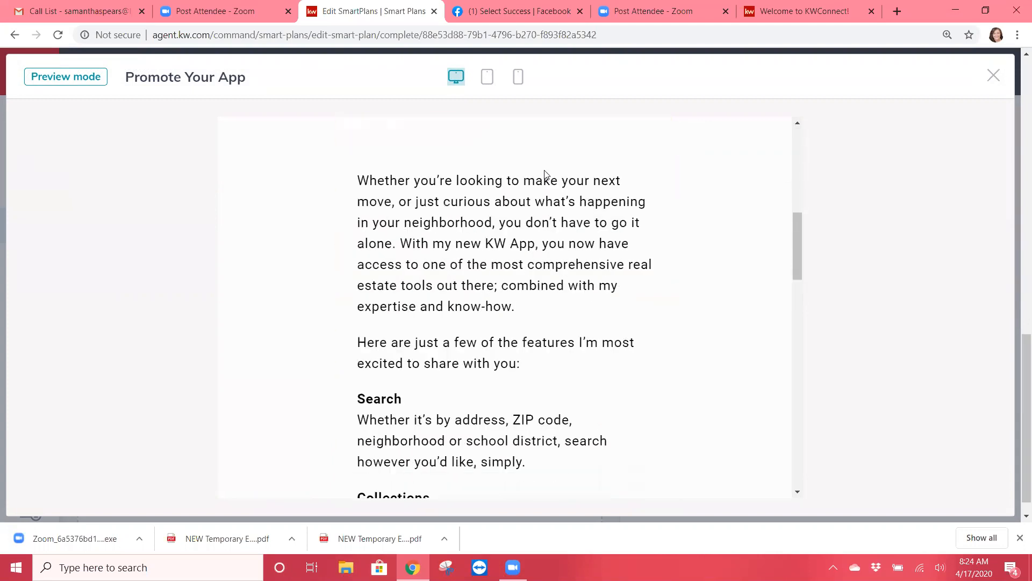
pyautogui.scroll(-8, 544, 174)
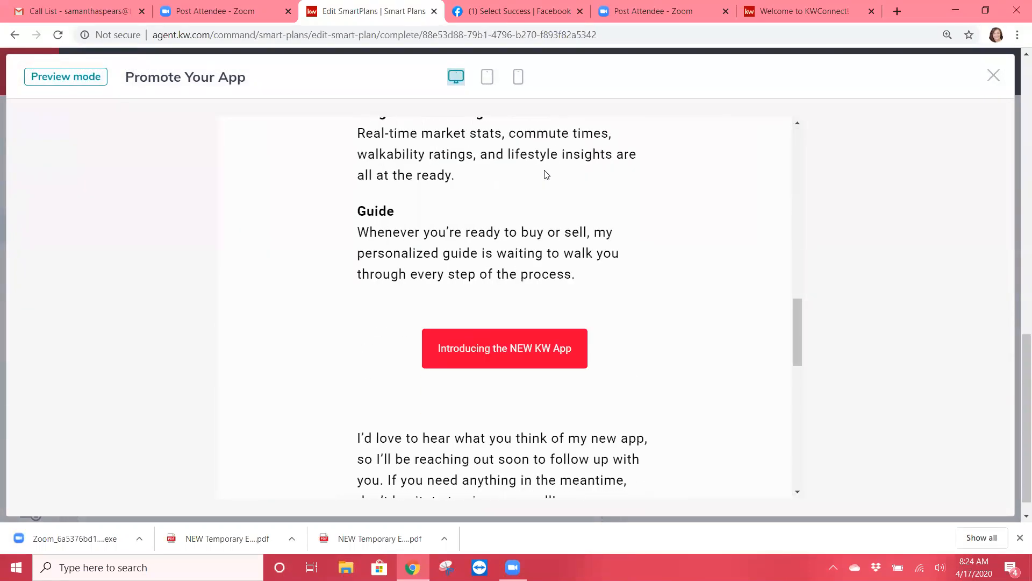
pyautogui.scroll(-8, 546, 174)
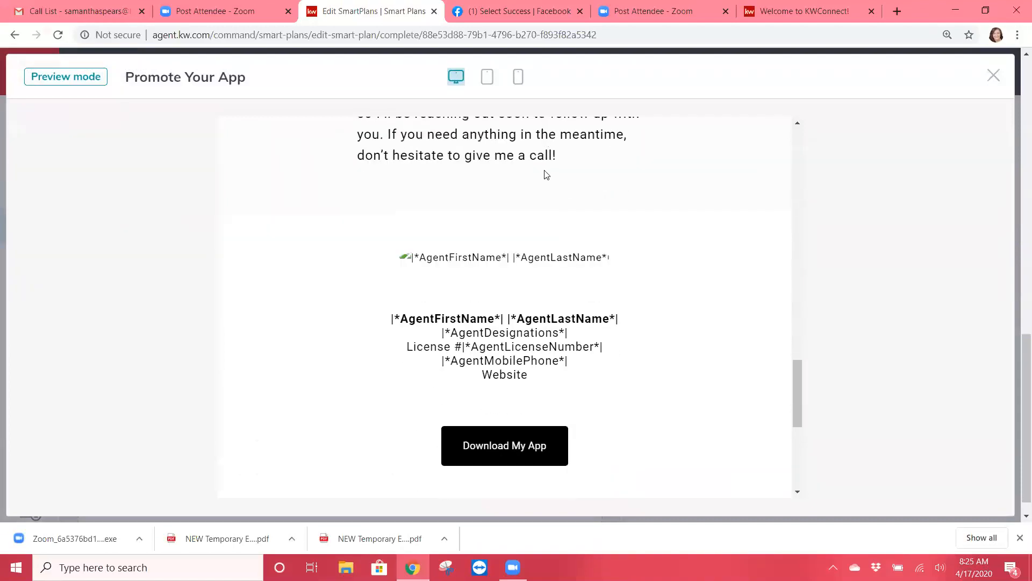
pyautogui.scroll(-2, 547, 174)
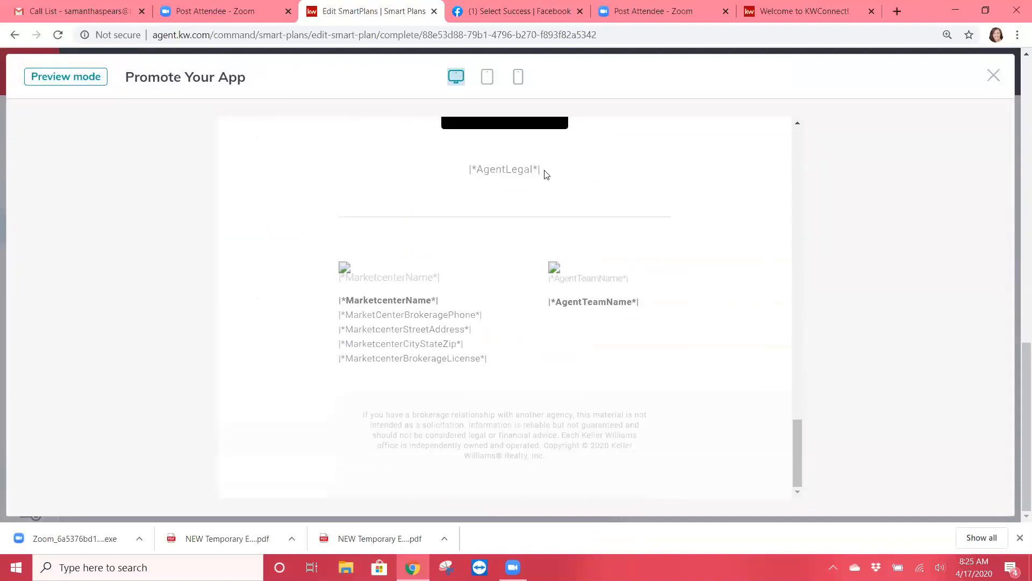
pyautogui.scroll(6, 547, 175)
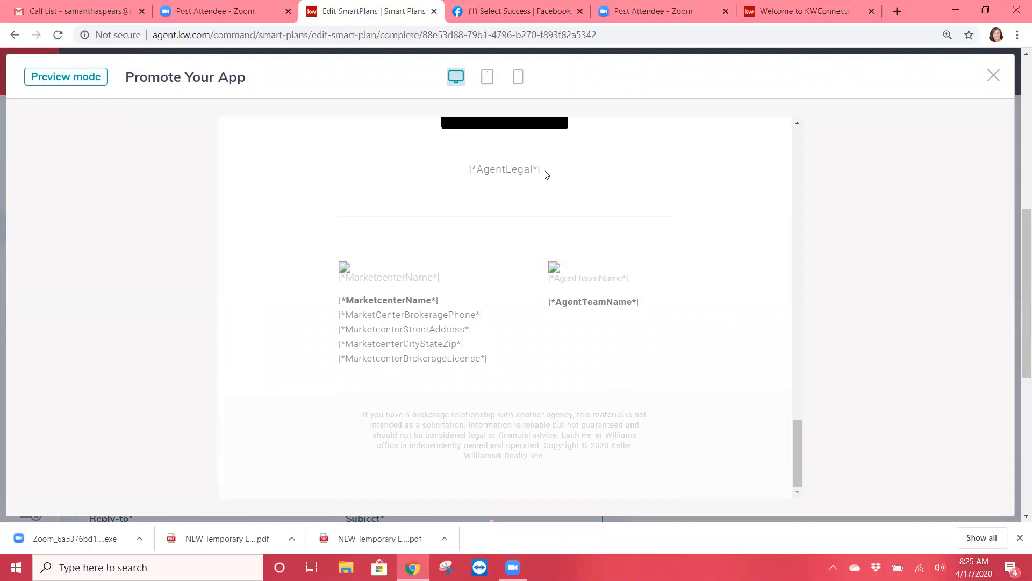
pyautogui.moveTo(794, 444); pyautogui.dragTo(800, 354)
pyautogui.moveTo(805, 276); pyautogui.dragTo(793, 155)
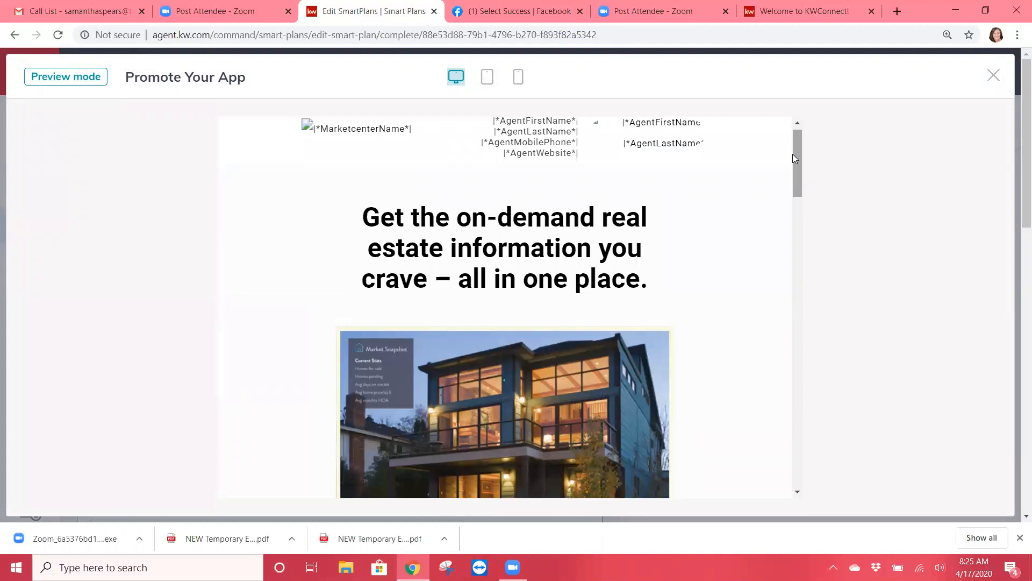
pyautogui.click(993, 76)
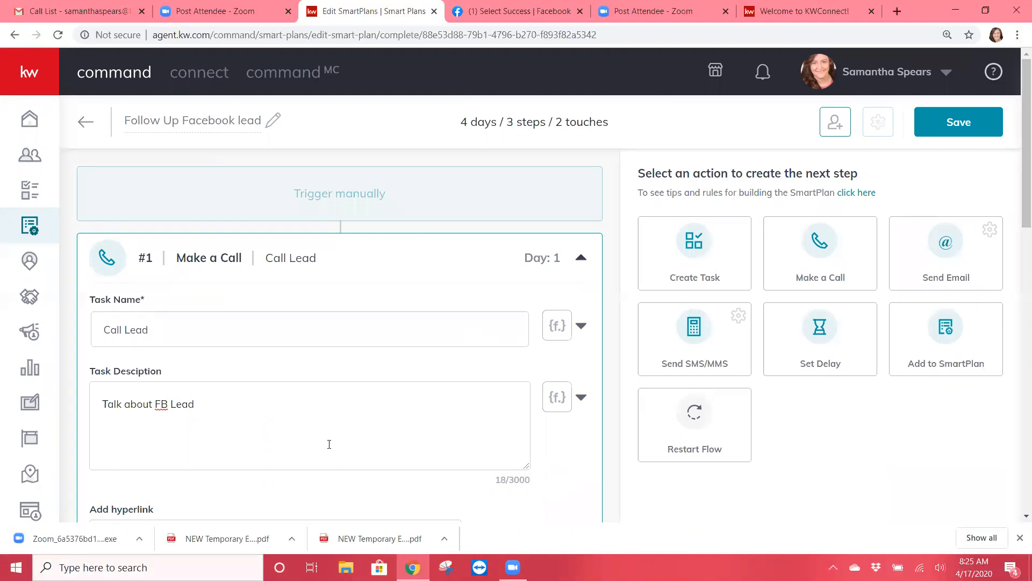
pyautogui.scroll(-9, 329, 444)
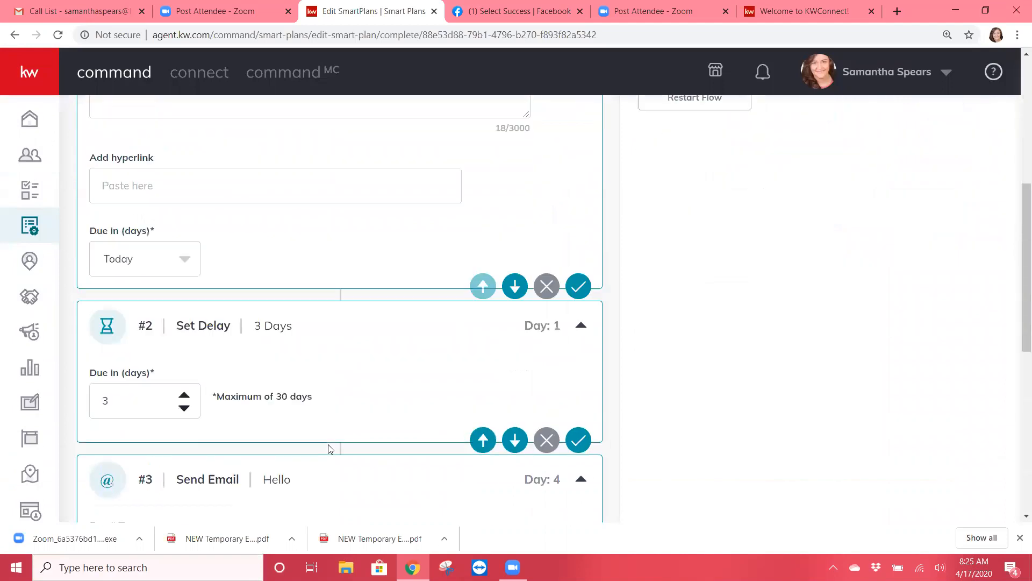
# Step: Add an Add to SmartPlan action after the Send Email step and check which SmartPlans it offers, leaving none selected
pyautogui.scroll(-2, 330, 448)
pyautogui.scroll(-4, 404, 288)
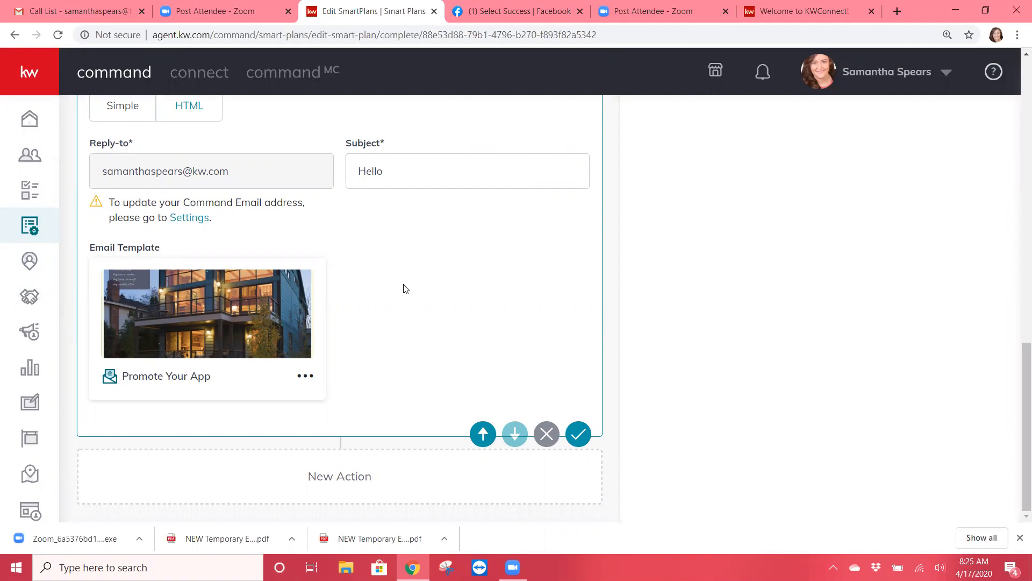
pyautogui.scroll(10, 405, 289)
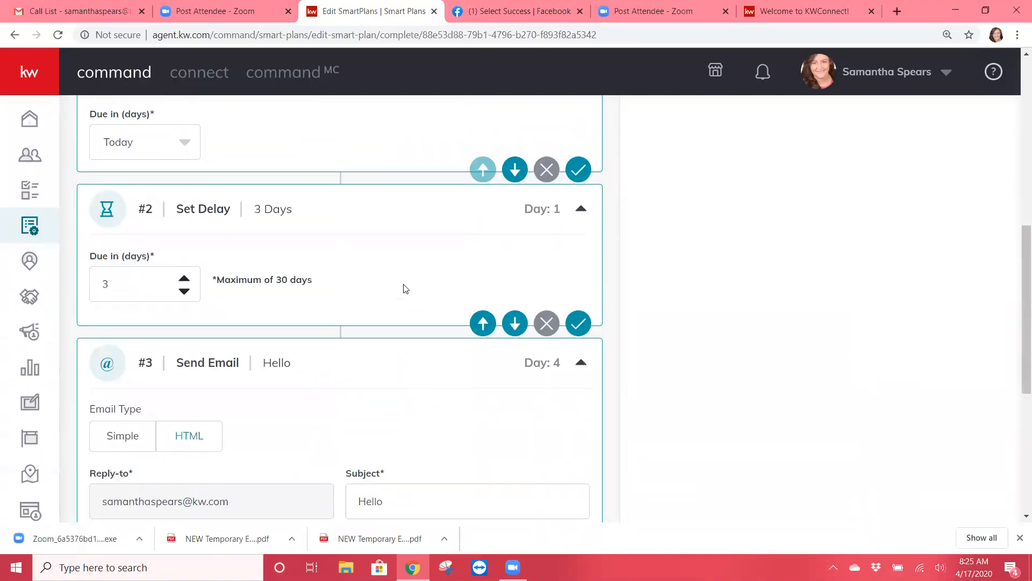
pyautogui.scroll(4, 405, 289)
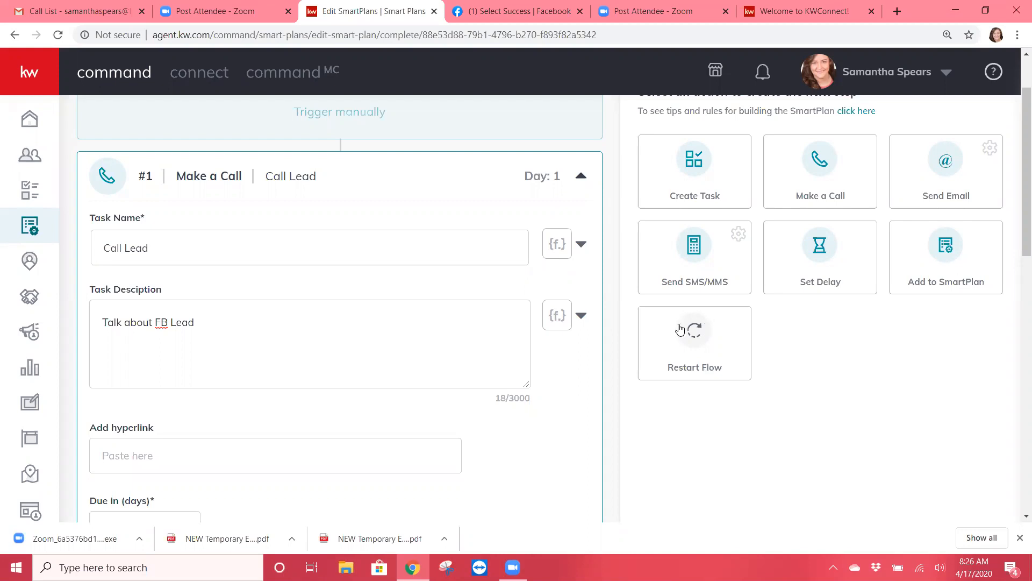
pyautogui.scroll(-10, 498, 348)
pyautogui.scroll(10, 498, 350)
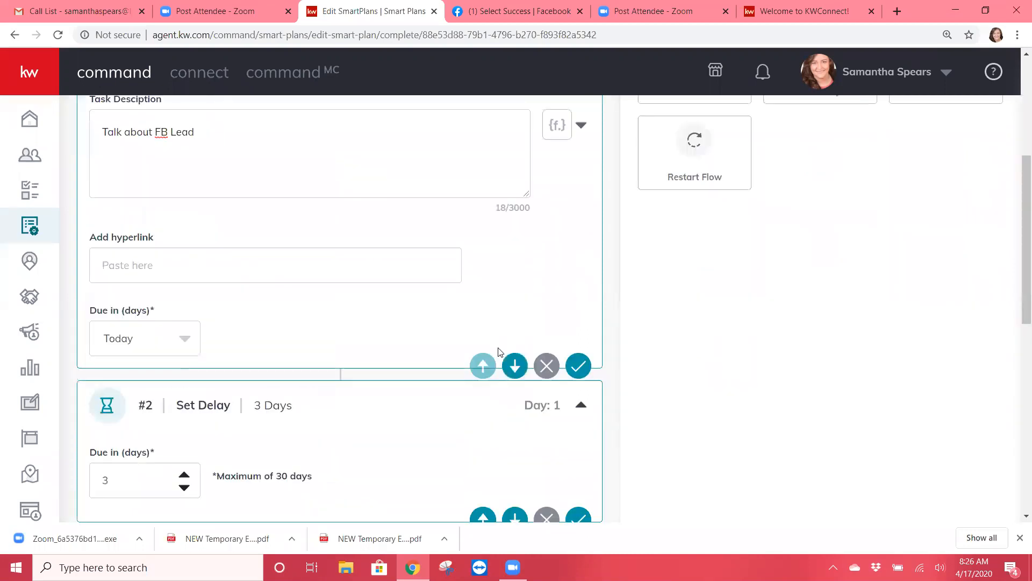
pyautogui.click(950, 333)
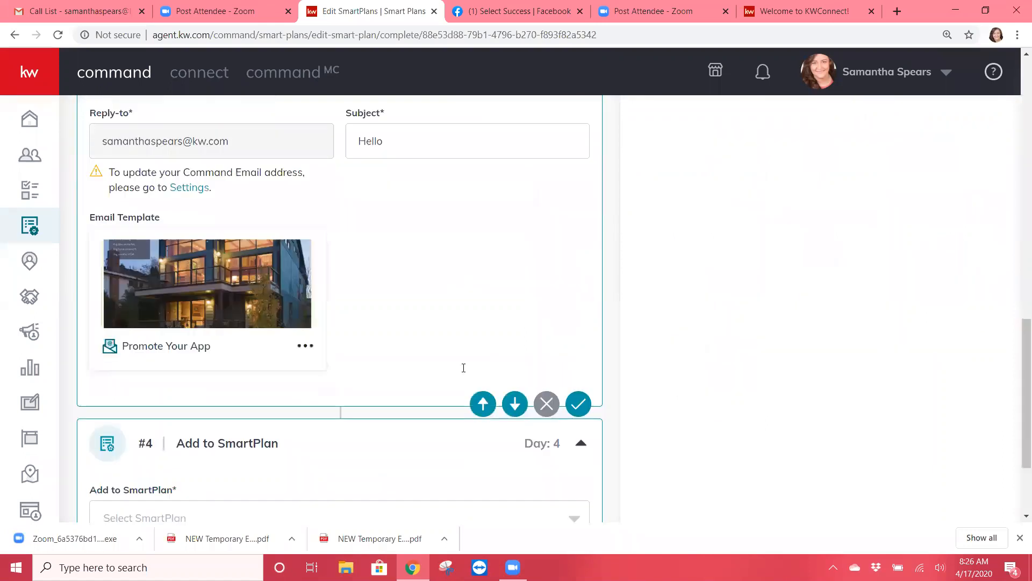
pyautogui.click(573, 389)
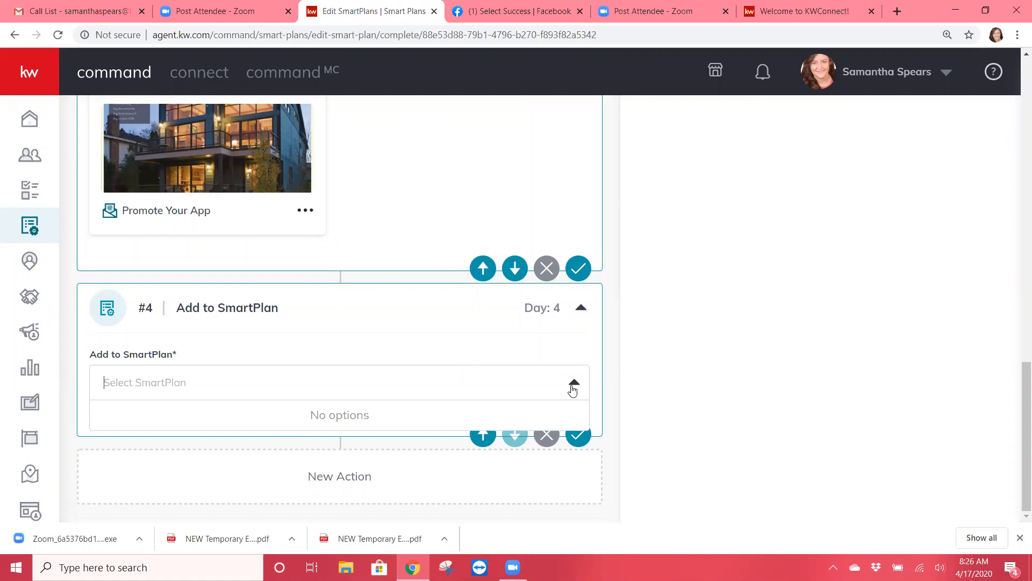
pyautogui.click(574, 386)
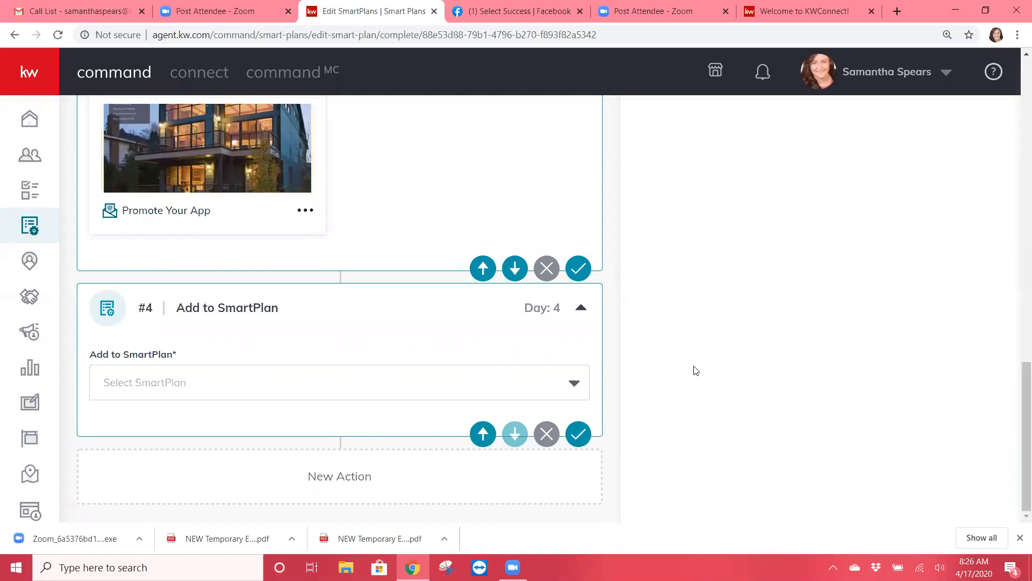
pyautogui.scroll(1, 694, 369)
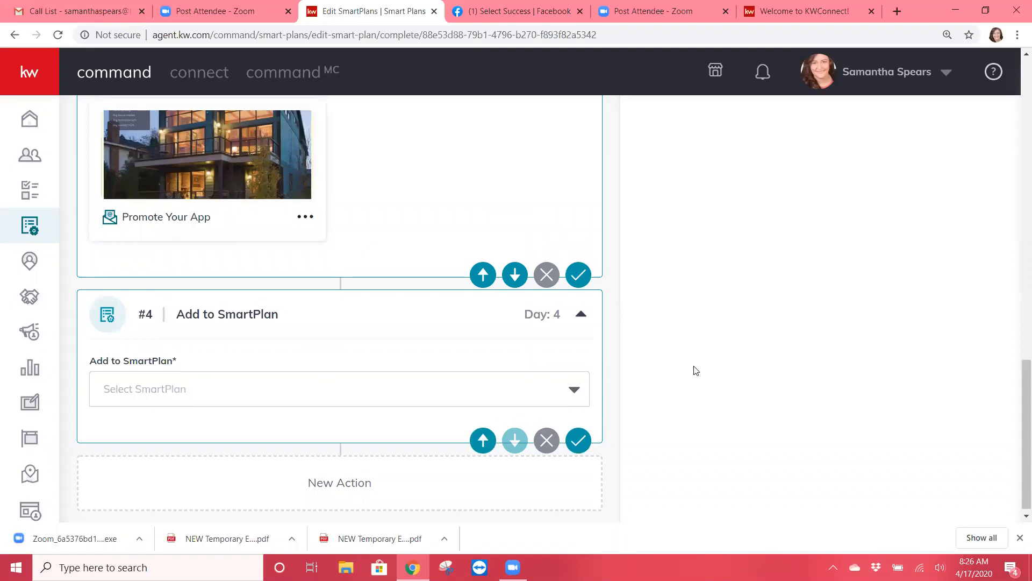
pyautogui.scroll(15, 696, 370)
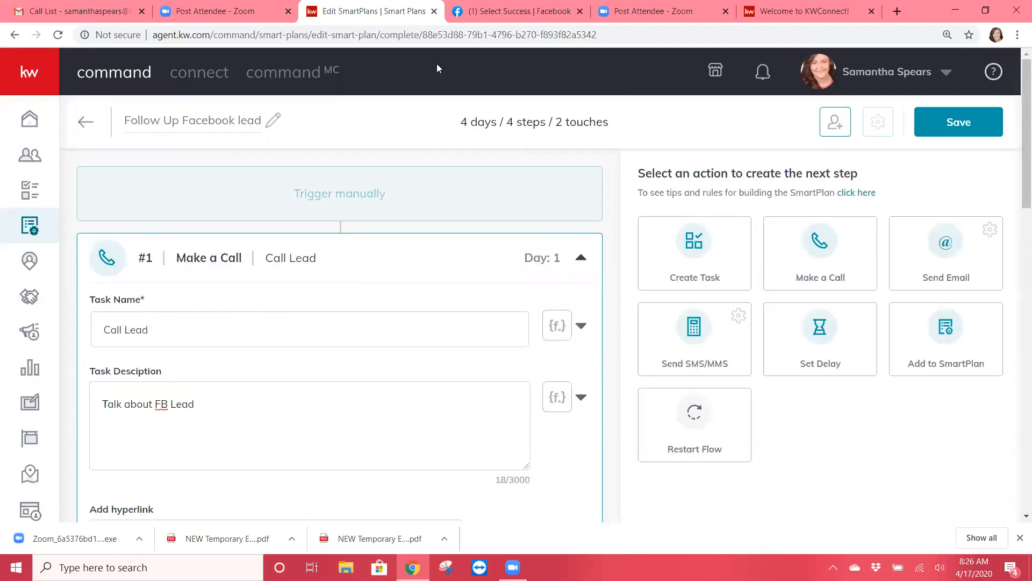